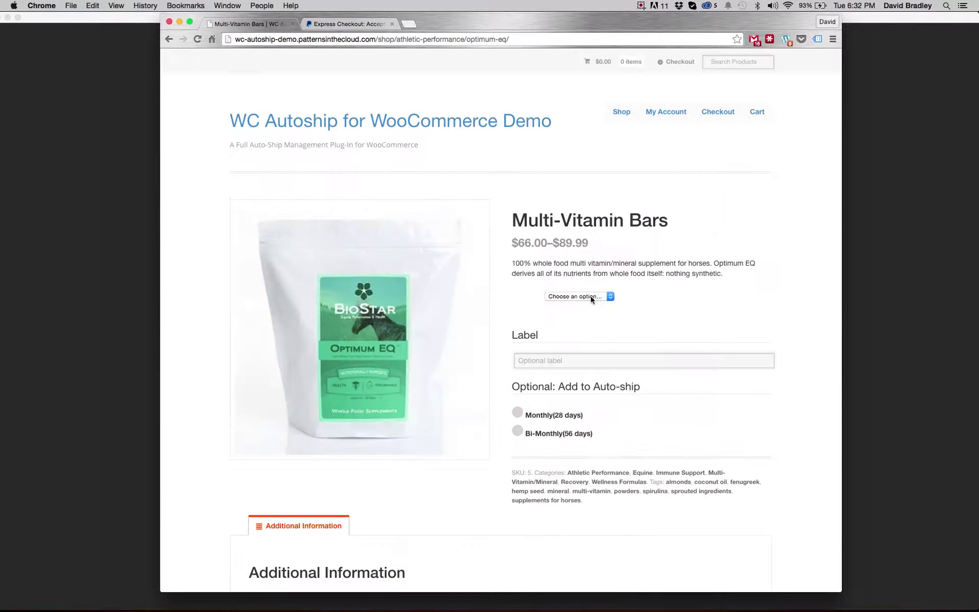
- Add Multi-Vitamin Bars in Powder form, labelled Benny, on Monthly (28 days) auto-ship to the cart
{"action": "left_click", "coordinate": [590, 298]}
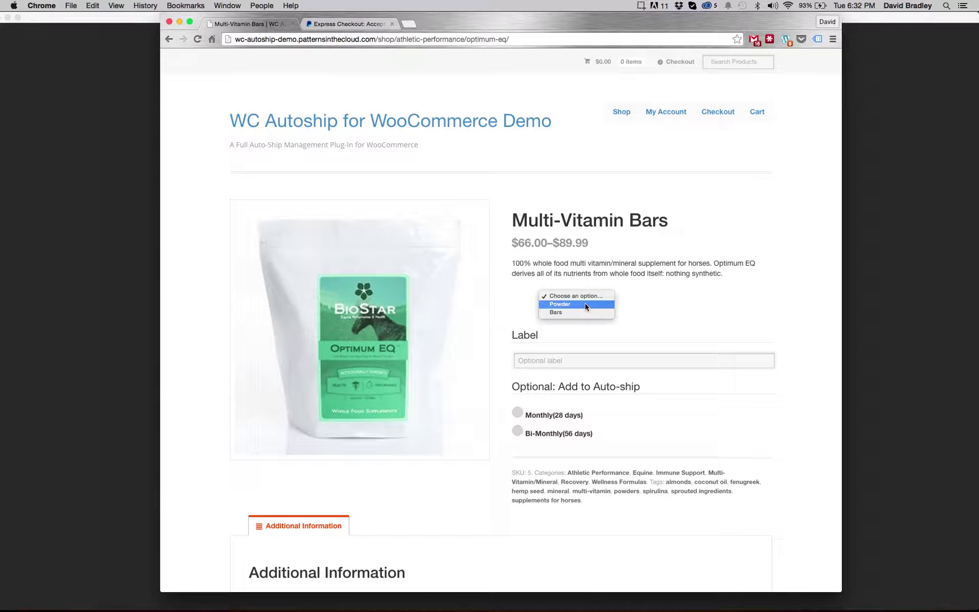
{"action": "left_click", "coordinate": [585, 305]}
{"action": "scroll", "coordinate": [644, 343], "scroll_direction": "down", "scroll_amount": 1}
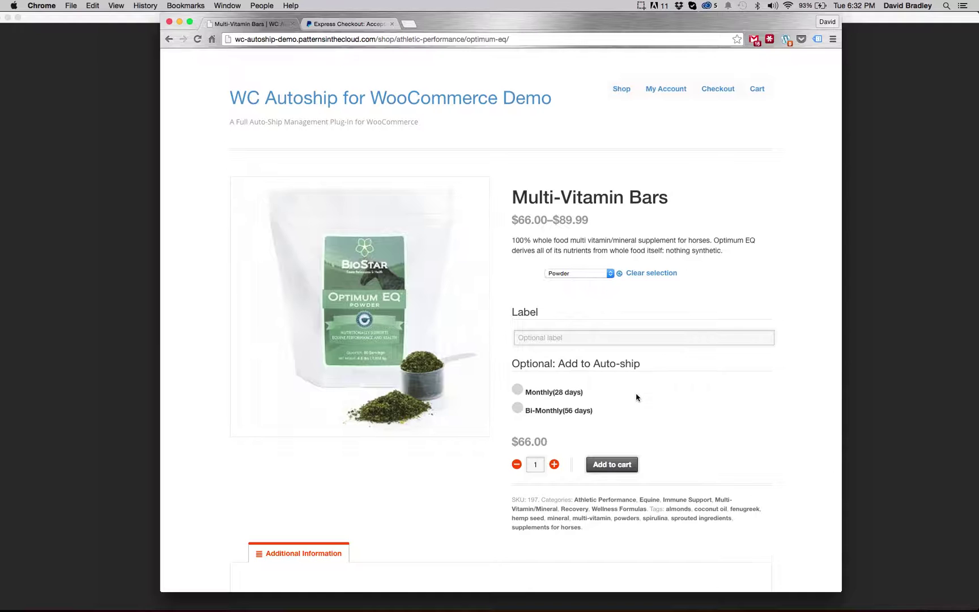
{"action": "scroll", "coordinate": [636, 395], "scroll_direction": "down", "scroll_amount": 1}
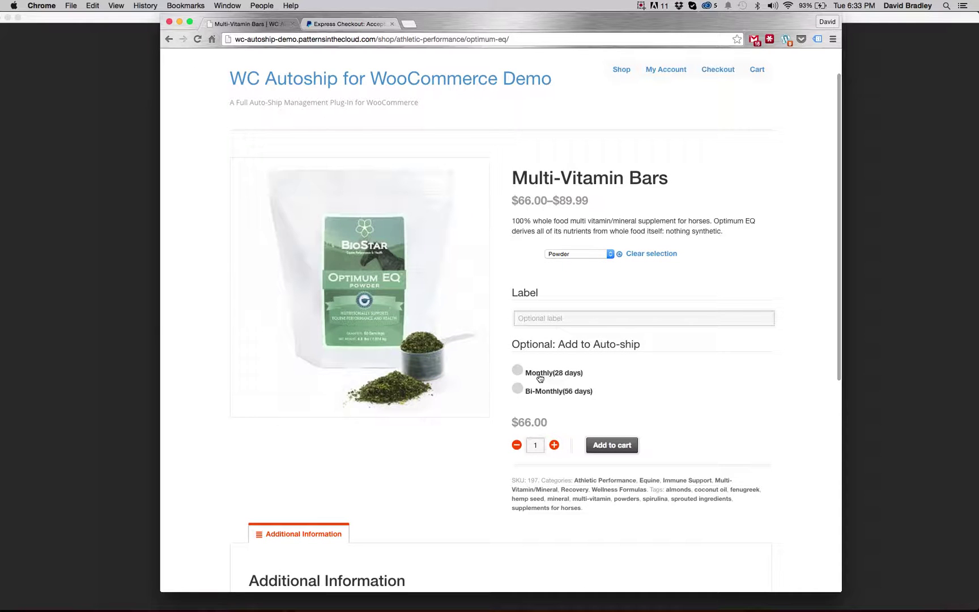
{"action": "left_click", "coordinate": [528, 319]}
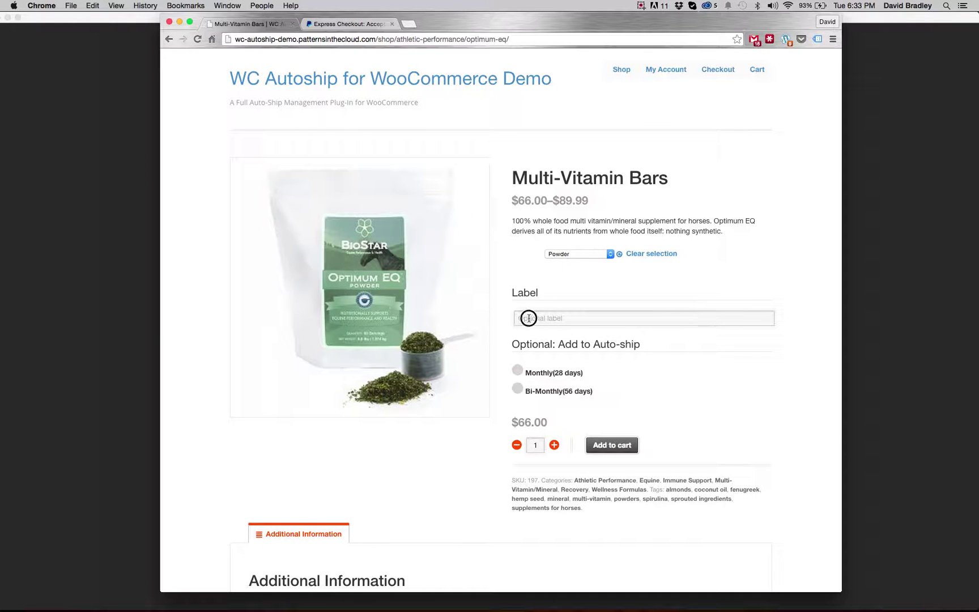
{"action": "type", "text": "Benny"}
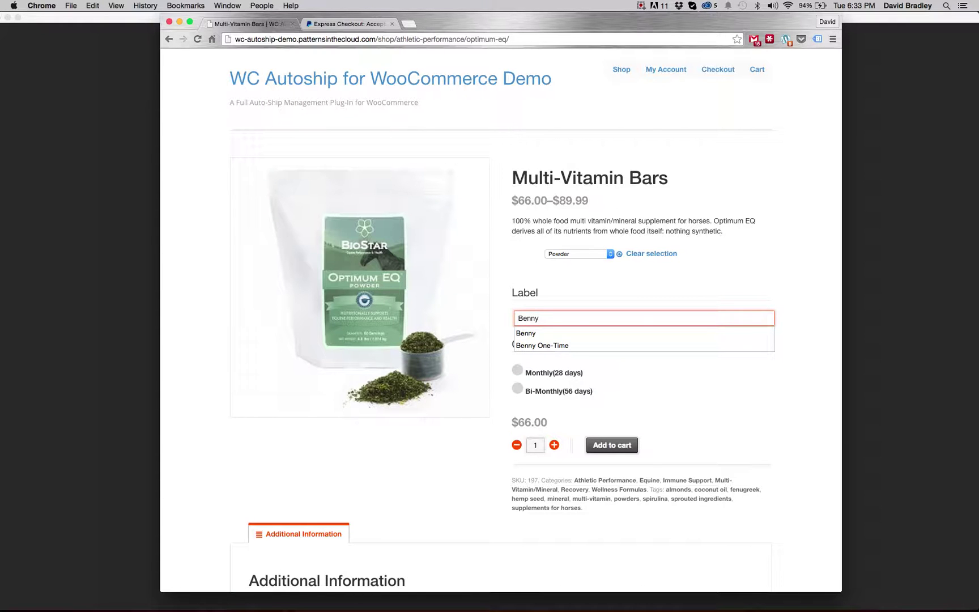
{"action": "key", "text": "Tab"}
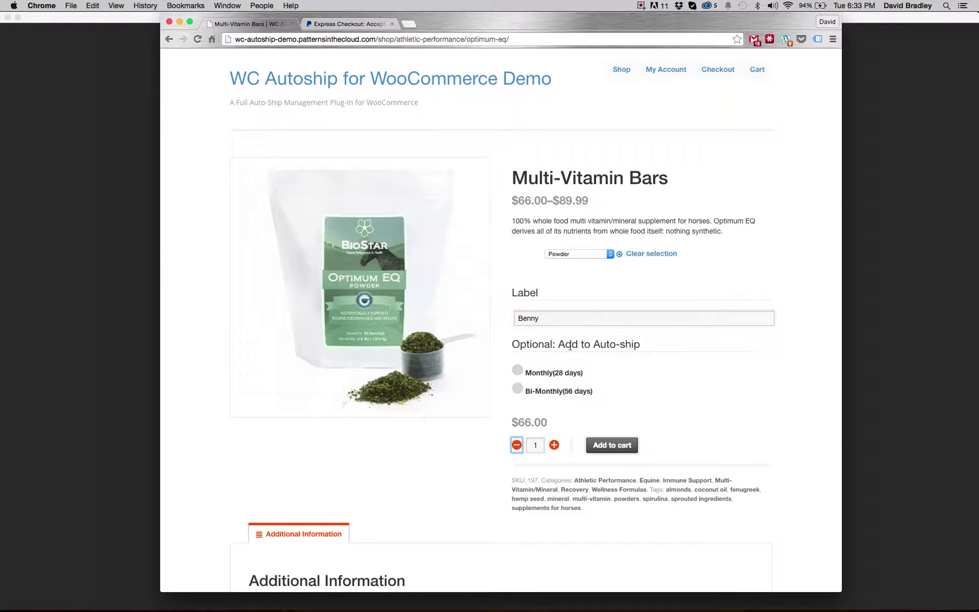
{"action": "left_click", "coordinate": [530, 375]}
{"action": "scroll", "coordinate": [661, 383], "scroll_direction": "down", "scroll_amount": 2}
{"action": "scroll", "coordinate": [662, 383], "scroll_direction": "down", "scroll_amount": 2}
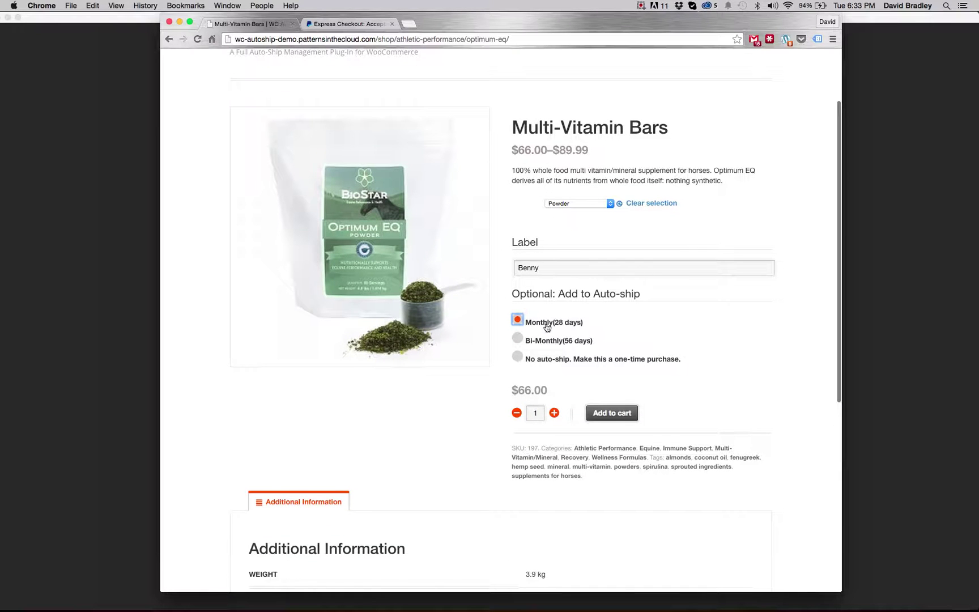
{"action": "left_click", "coordinate": [601, 413]}
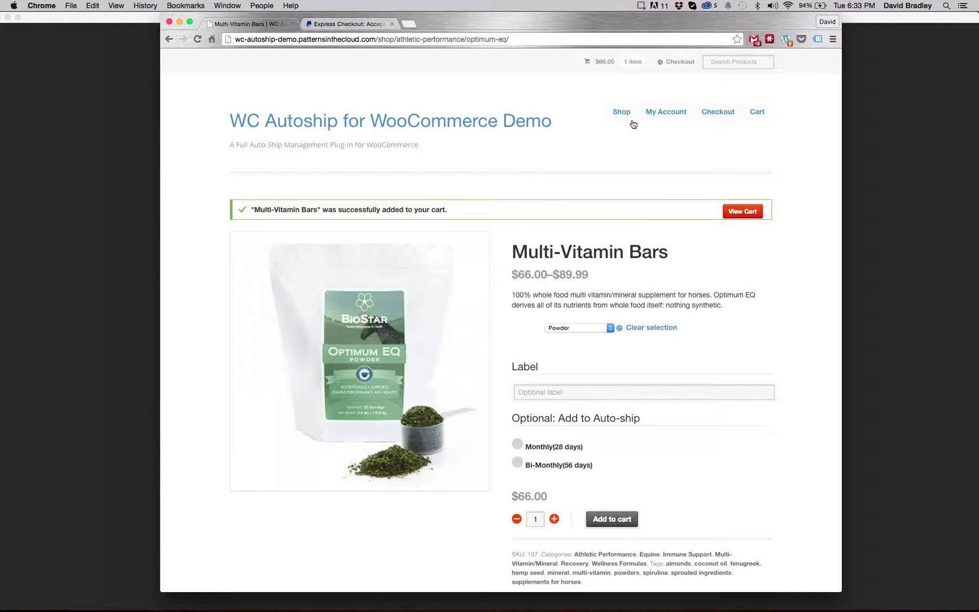
- Add Circulation Bars to the cart on monthly auto-ship with the label Benny
{"action": "left_click", "coordinate": [623, 115]}
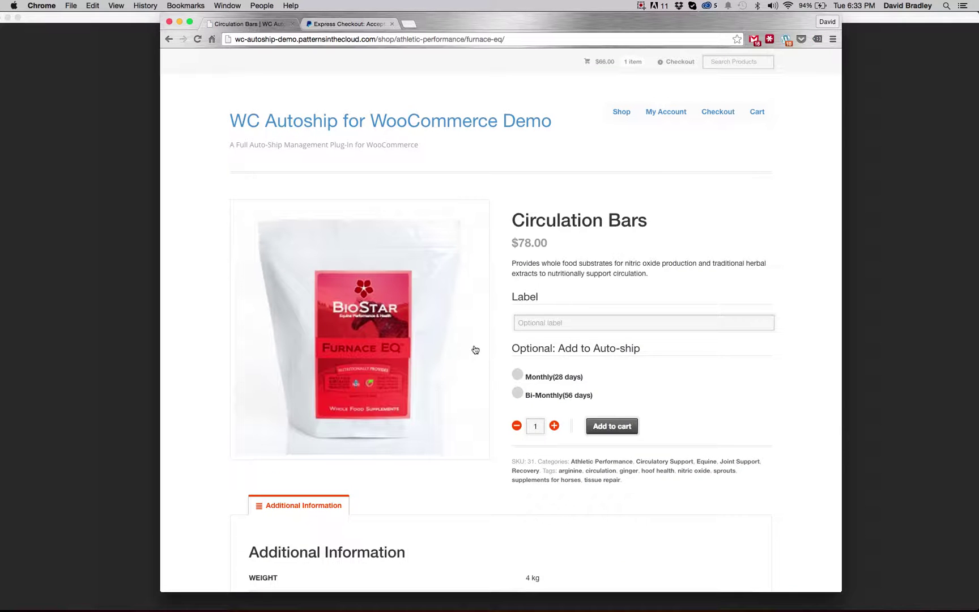
{"action": "left_click", "coordinate": [517, 374]}
{"action": "left_click", "coordinate": [532, 322]}
{"action": "type", "text": "Benny"}
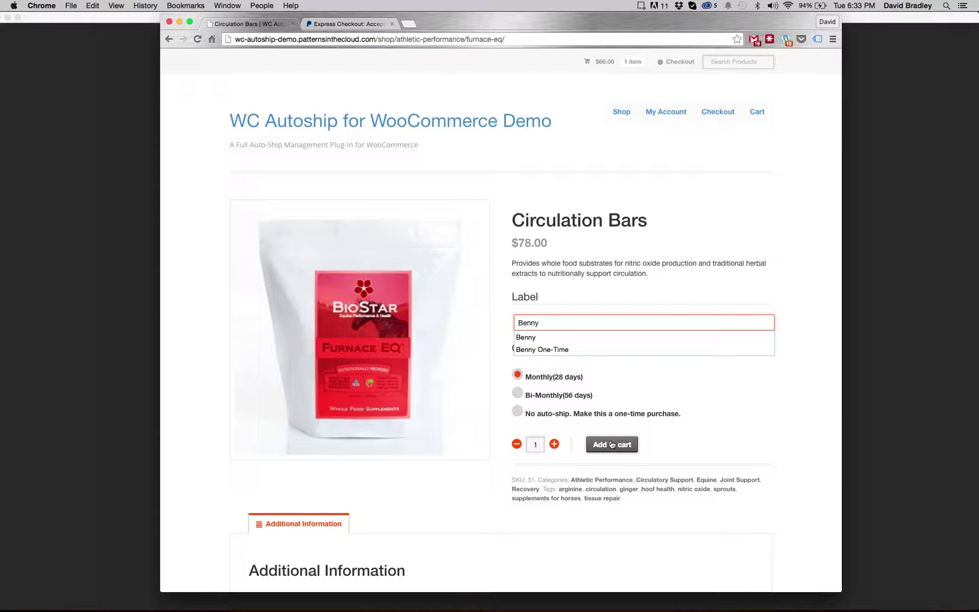
{"action": "left_click", "coordinate": [612, 444]}
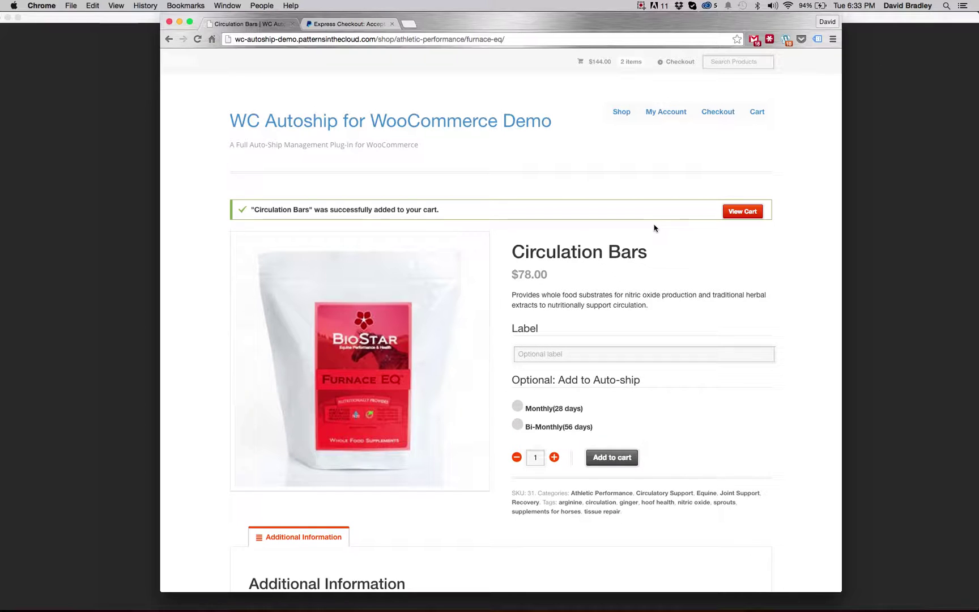
- Add Balance Bars to the cart as a one-time purchase with no auto-ship
{"action": "left_click", "coordinate": [623, 115]}
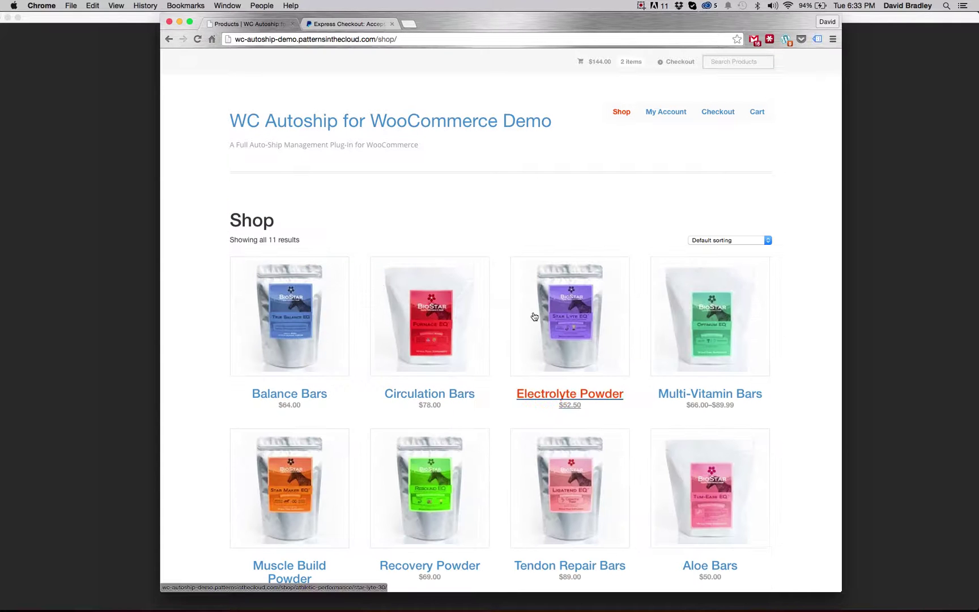
{"action": "scroll", "coordinate": [406, 387], "scroll_direction": "down", "scroll_amount": 1}
{"action": "left_click", "coordinate": [308, 307]}
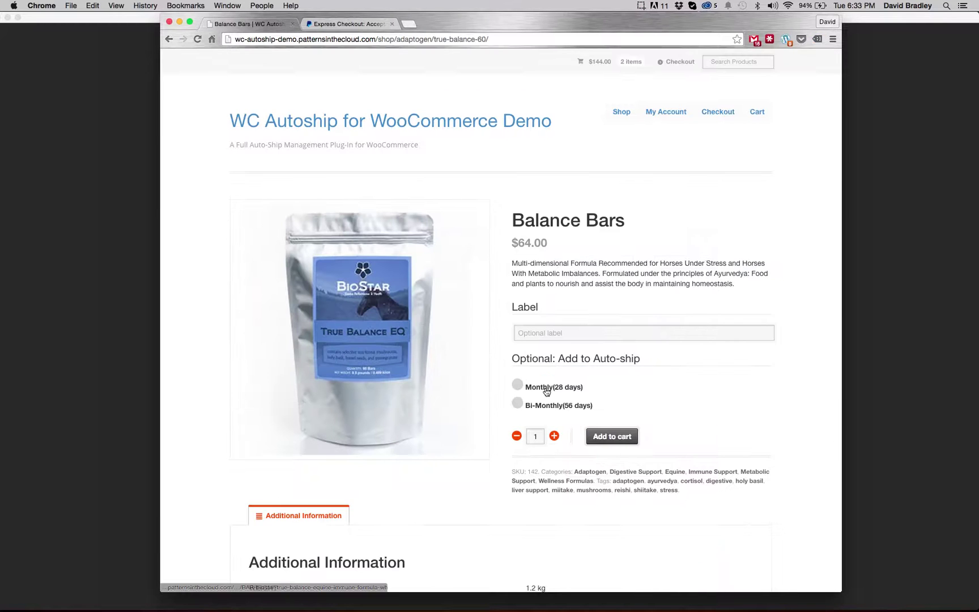
{"action": "left_click", "coordinate": [517, 361]}
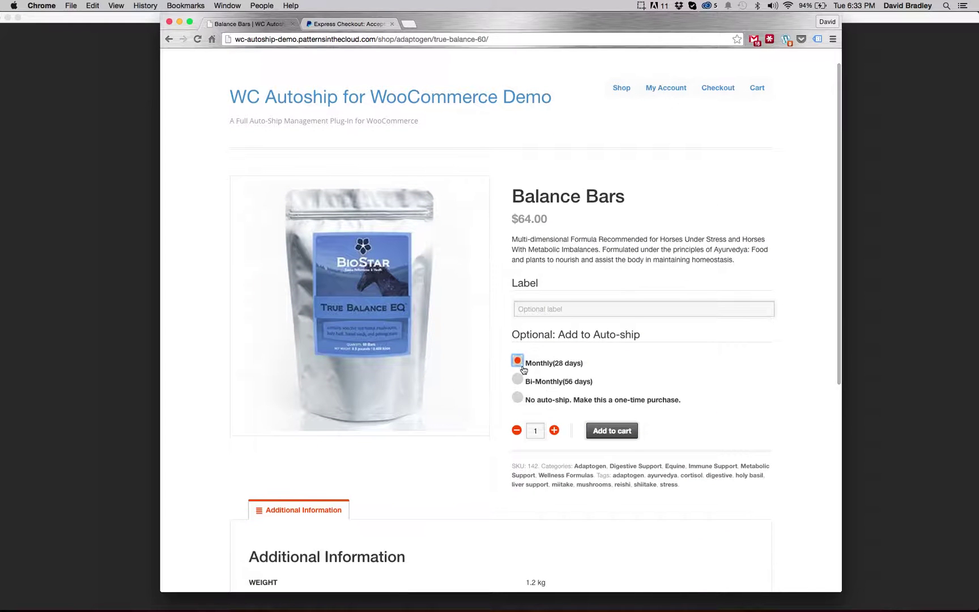
{"action": "left_click", "coordinate": [518, 398]}
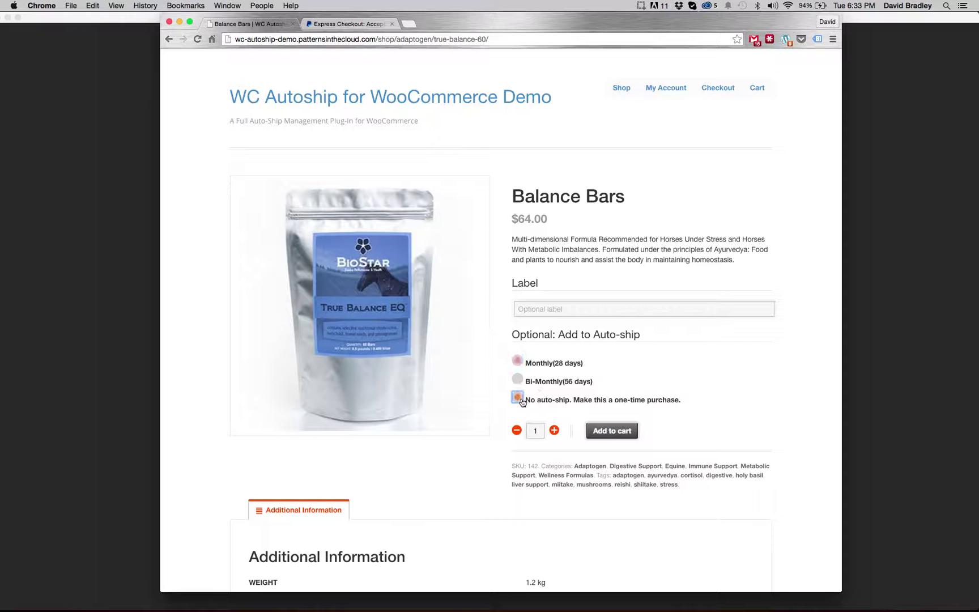
{"action": "left_click", "coordinate": [605, 434]}
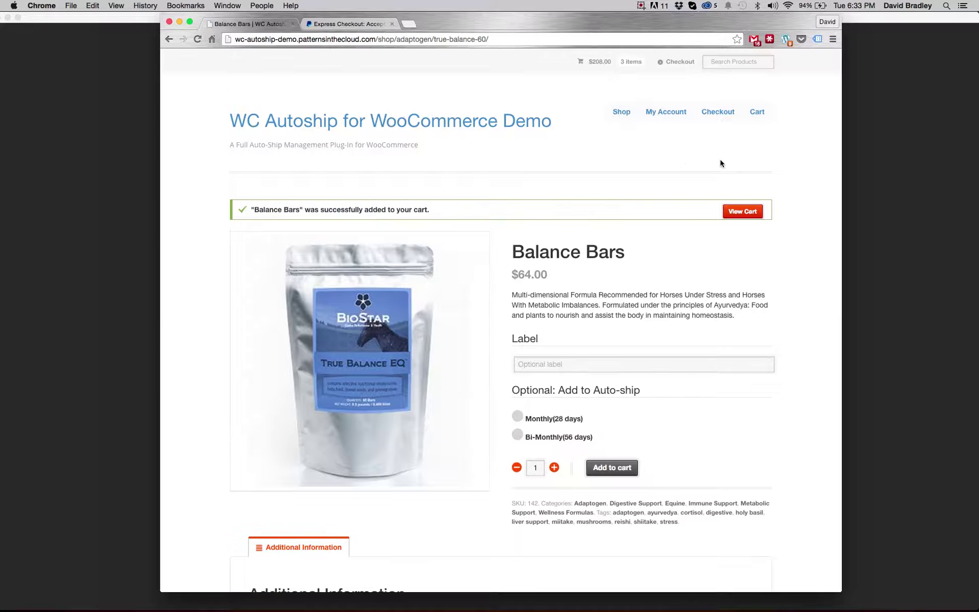
- Review the three cart items and the $234.64 total, then proceed to checkout
{"action": "left_click", "coordinate": [763, 115]}
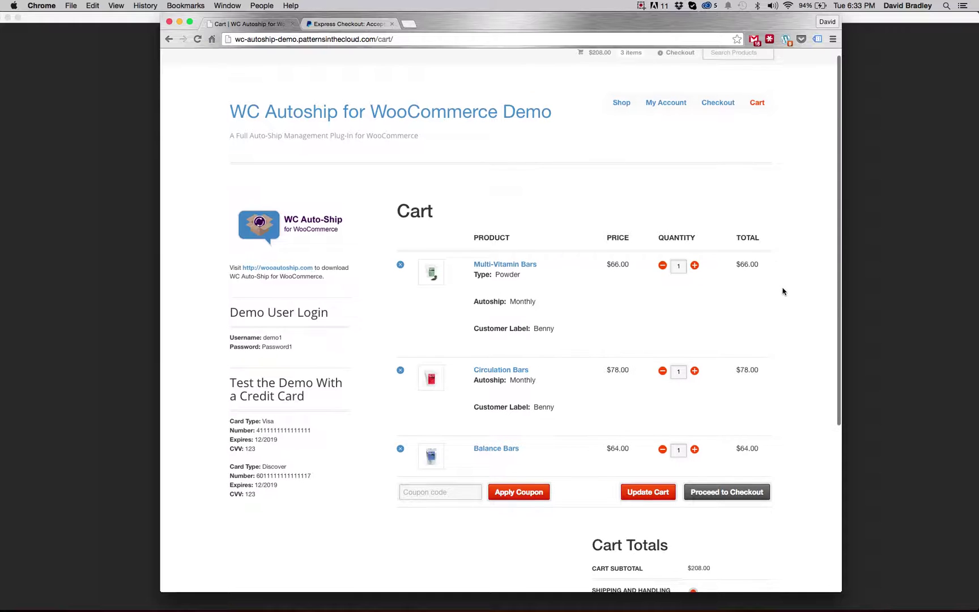
{"action": "scroll", "coordinate": [783, 292], "scroll_direction": "down", "scroll_amount": 1}
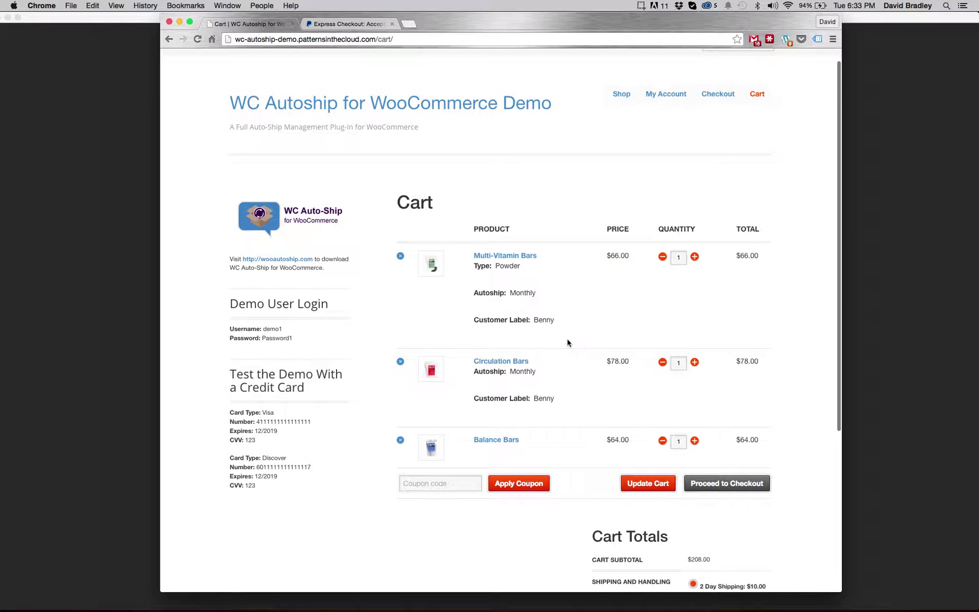
{"action": "scroll", "coordinate": [567, 343], "scroll_direction": "down", "scroll_amount": 2}
{"action": "scroll", "coordinate": [568, 343], "scroll_direction": "down", "scroll_amount": 4}
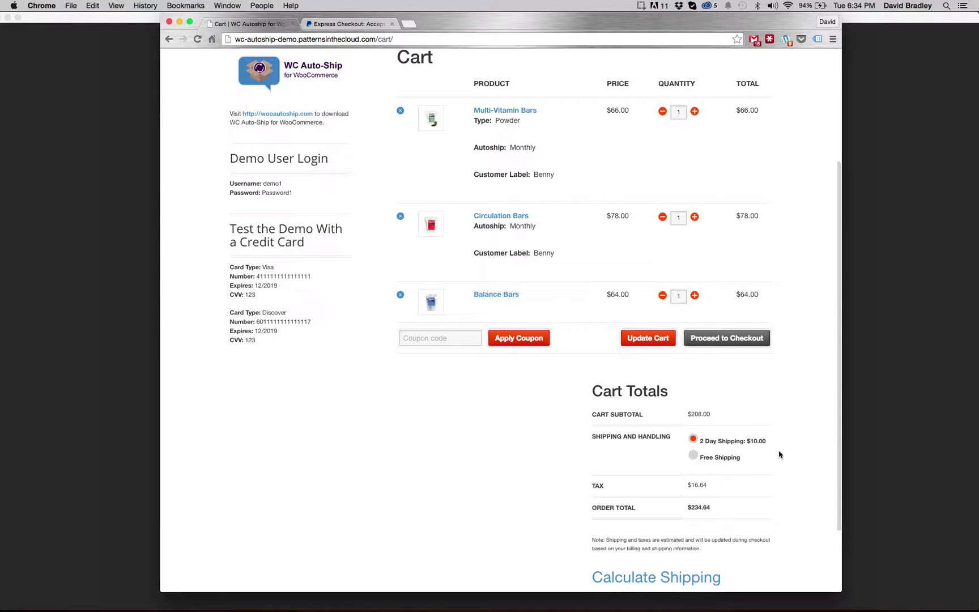
{"action": "scroll", "coordinate": [779, 455], "scroll_direction": "up", "scroll_amount": 1}
{"action": "scroll", "coordinate": [779, 454], "scroll_direction": "down", "scroll_amount": 1}
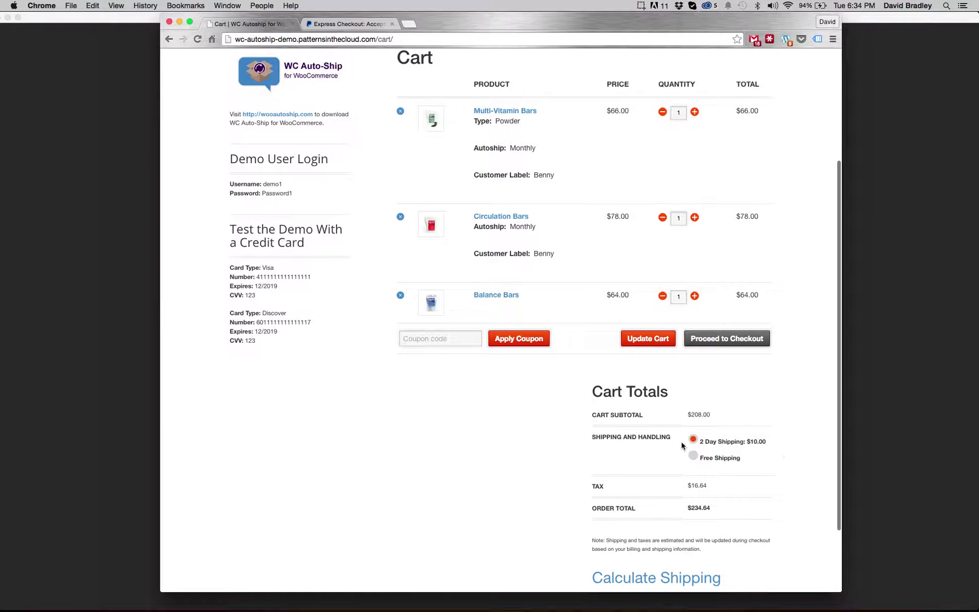
{"action": "scroll", "coordinate": [733, 417], "scroll_direction": "down", "scroll_amount": 1}
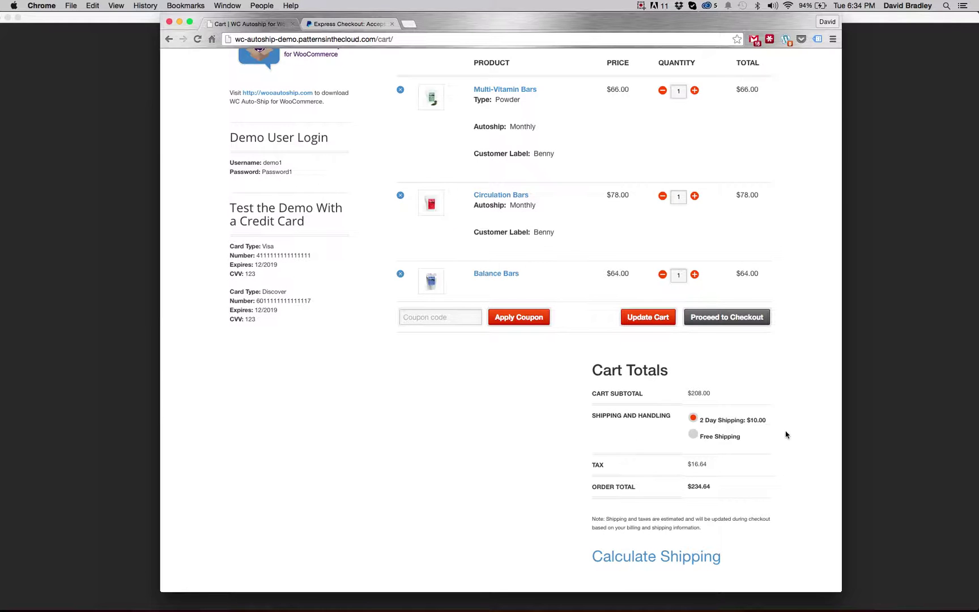
{"action": "scroll", "coordinate": [786, 435], "scroll_direction": "up", "scroll_amount": 1}
{"action": "left_click", "coordinate": [734, 340]}
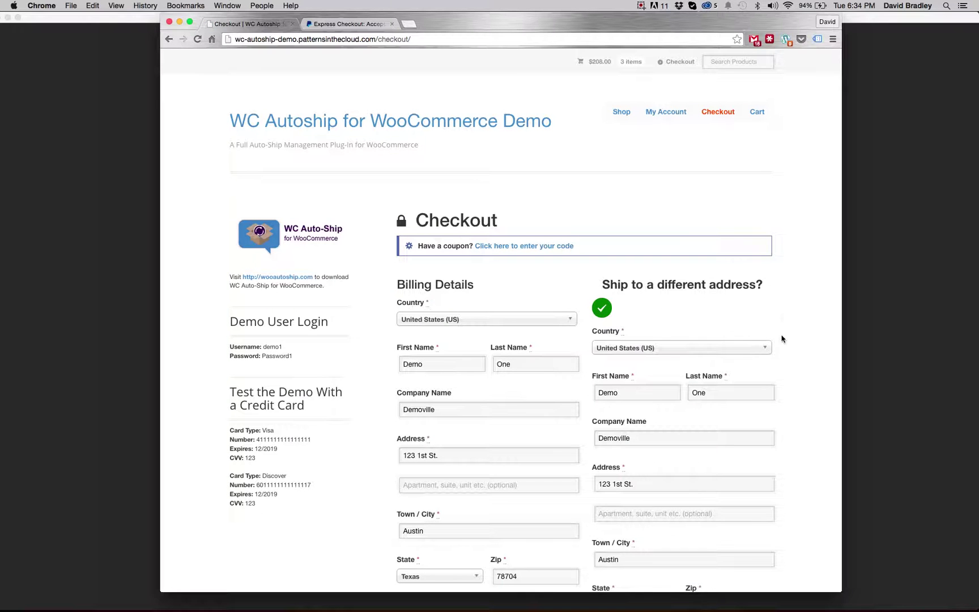
- Uncheck 'Ship to a different address?' and scroll down to the PayPal payment option
{"action": "scroll", "coordinate": [784, 315], "scroll_direction": "down", "scroll_amount": 3}
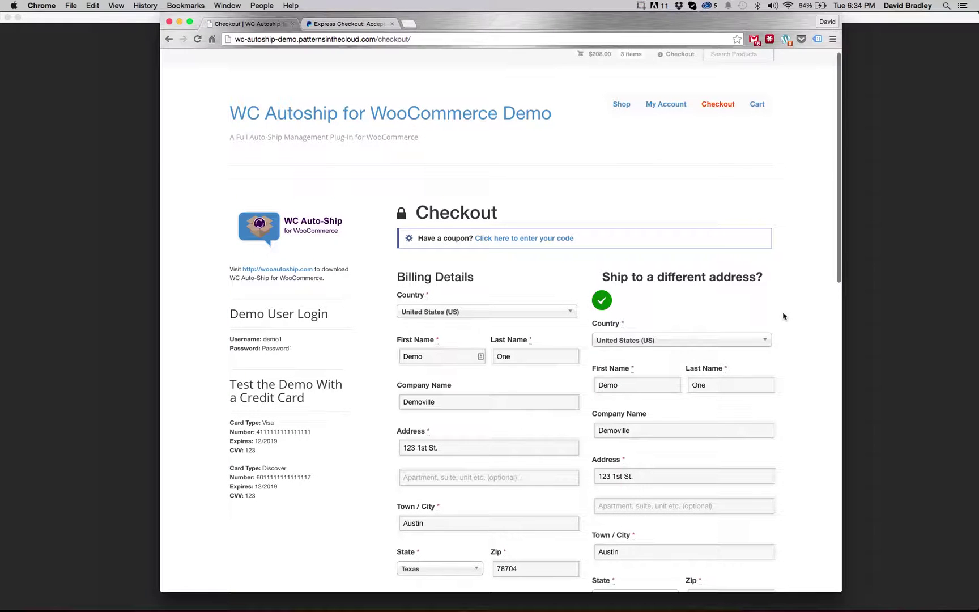
{"action": "left_click", "coordinate": [609, 265]}
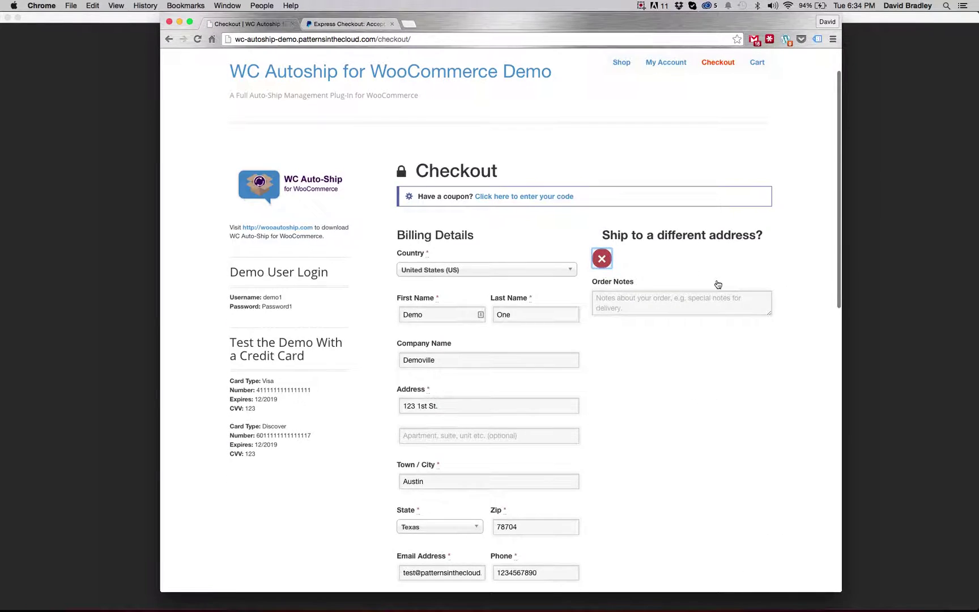
{"action": "scroll", "coordinate": [745, 301], "scroll_direction": "down", "scroll_amount": 10}
{"action": "scroll", "coordinate": [745, 301], "scroll_direction": "down", "scroll_amount": 10}
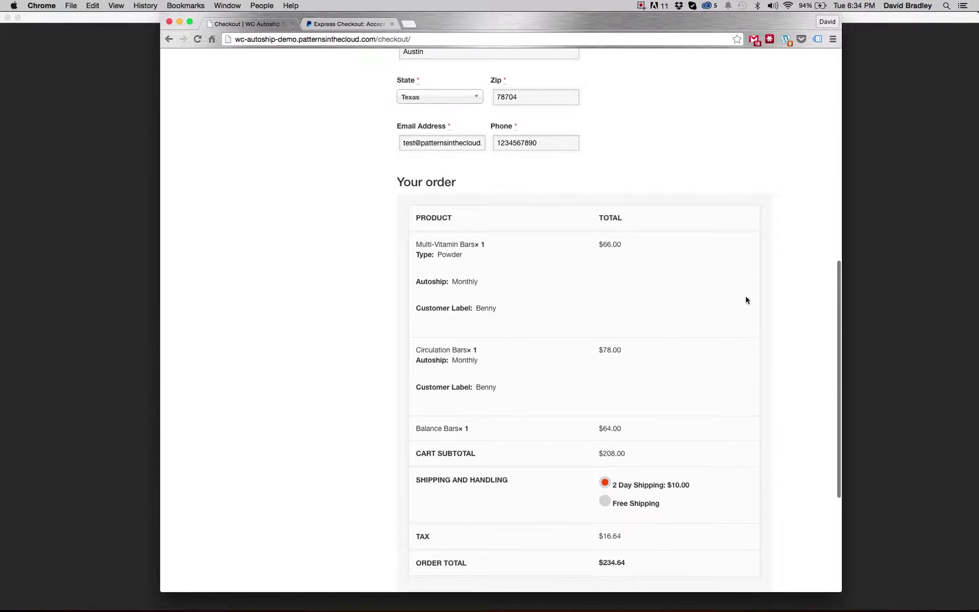
{"action": "scroll", "coordinate": [556, 241], "scroll_direction": "down", "scroll_amount": 2}
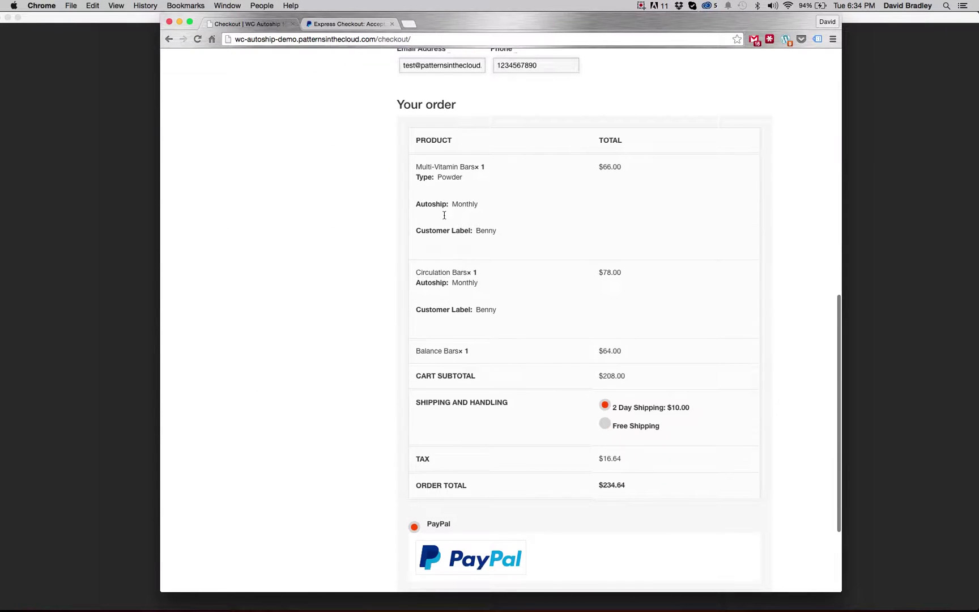
{"action": "scroll", "coordinate": [515, 315], "scroll_direction": "down", "scroll_amount": 1}
{"action": "scroll", "coordinate": [516, 316], "scroll_direction": "down", "scroll_amount": 3}
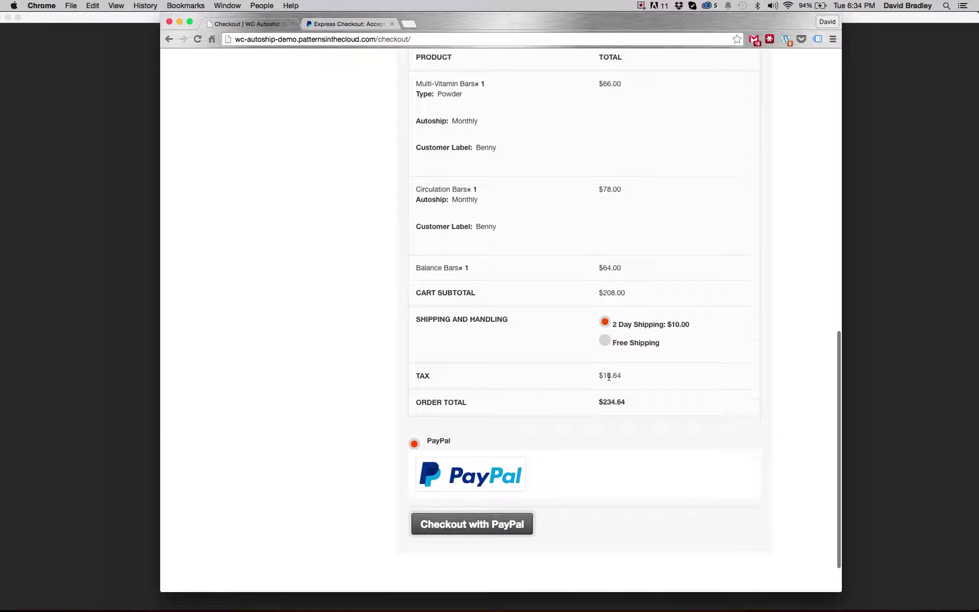
{"action": "scroll", "coordinate": [610, 375], "scroll_direction": "down", "scroll_amount": 2}
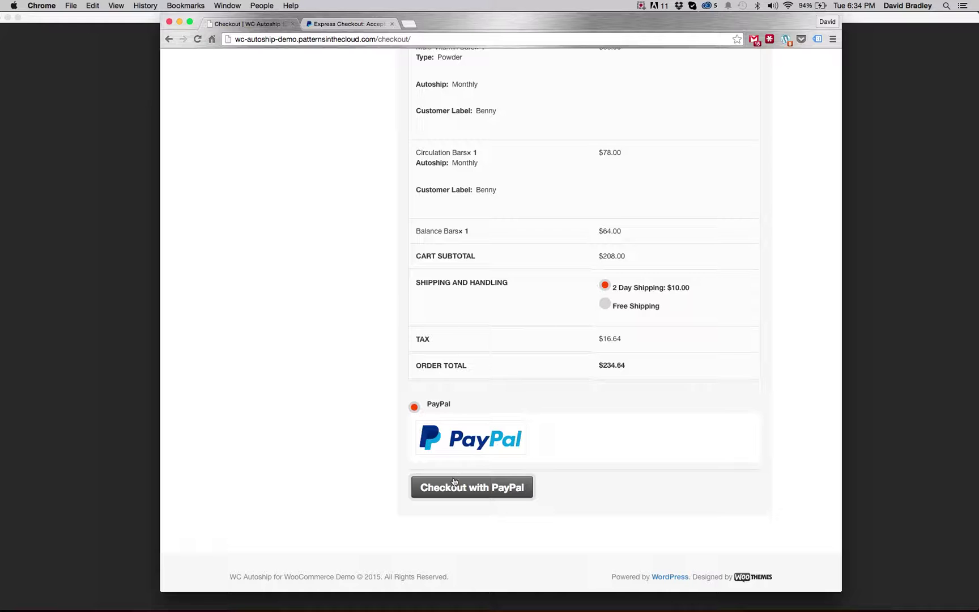
- Check out with PayPal and log in with the sandbox buyer's email and password
{"action": "left_click", "coordinate": [493, 495]}
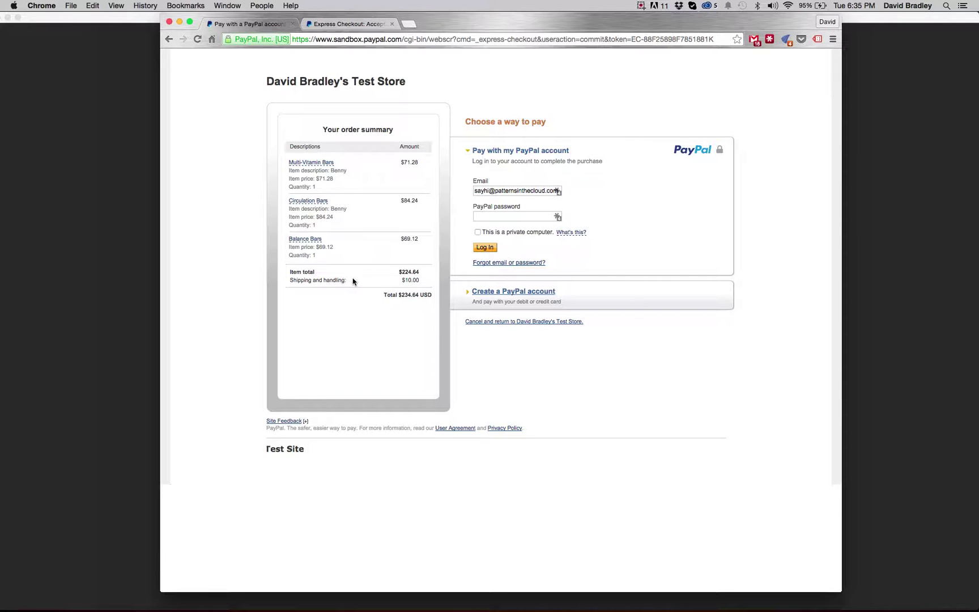
{"action": "triple_click", "coordinate": [497, 191]}
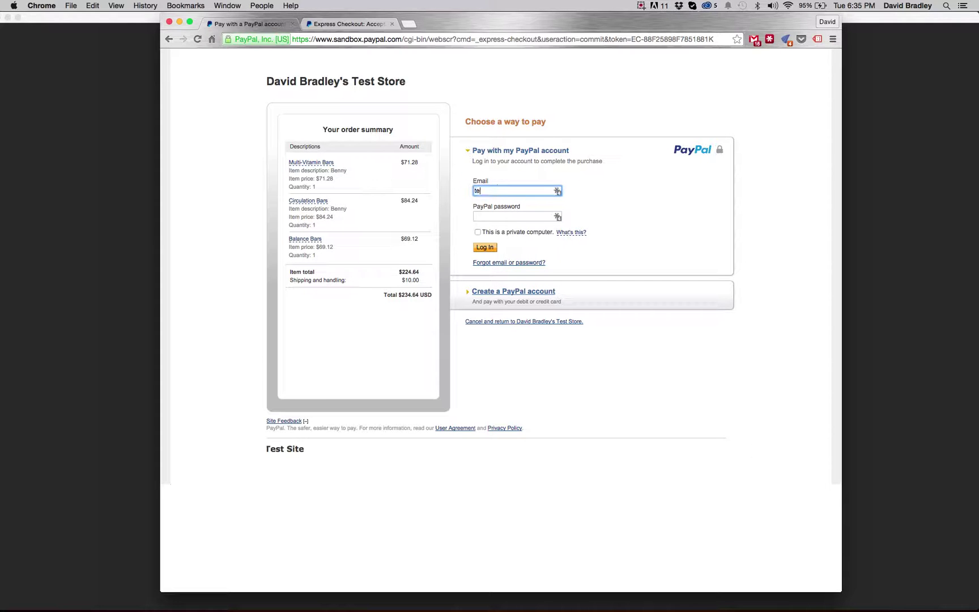
{"action": "key", "text": "Tab"}
{"action": "type", "text": "password"}
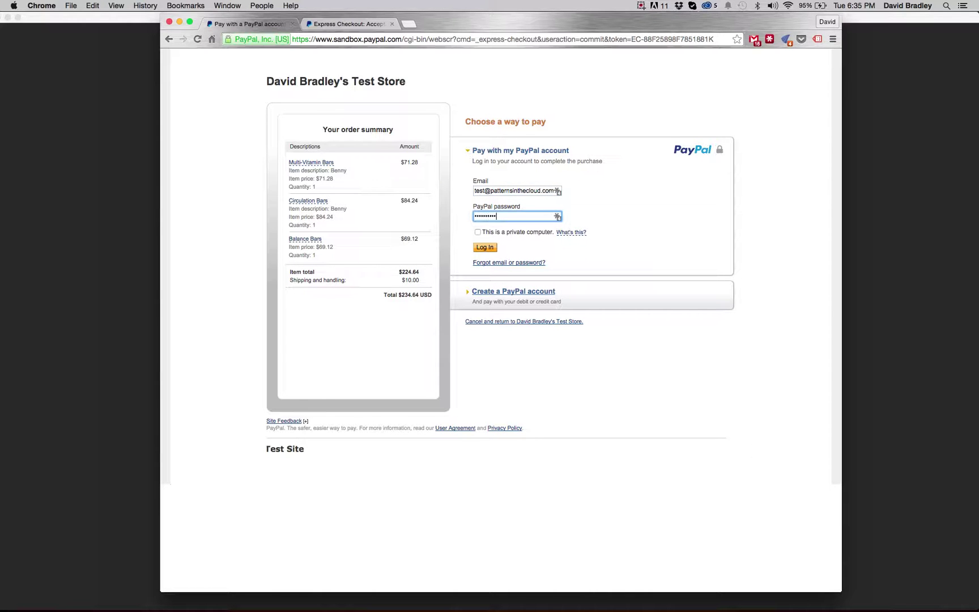
{"action": "left_click", "coordinate": [485, 248]}
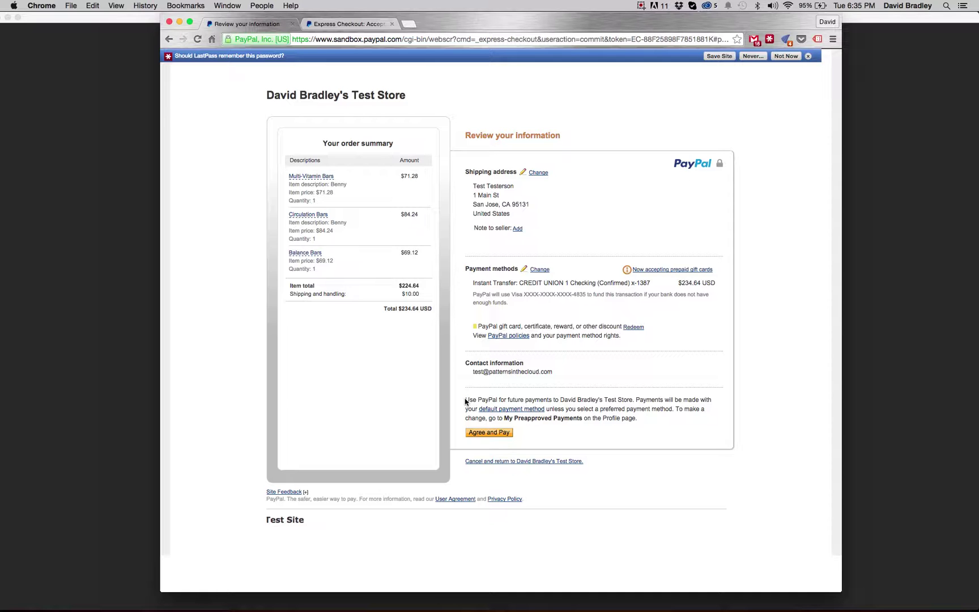
- Read the future-payments note, then approve the $234.64 payment with Agree and Pay
{"action": "left_click_drag", "start_coordinate": [465, 399], "coordinate": [640, 417]}
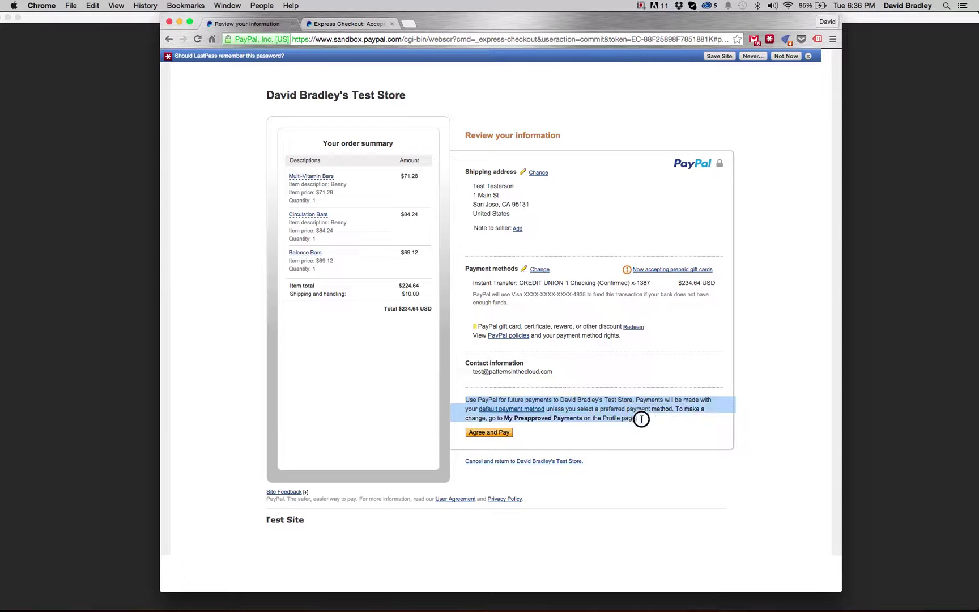
{"action": "left_click", "coordinate": [509, 435]}
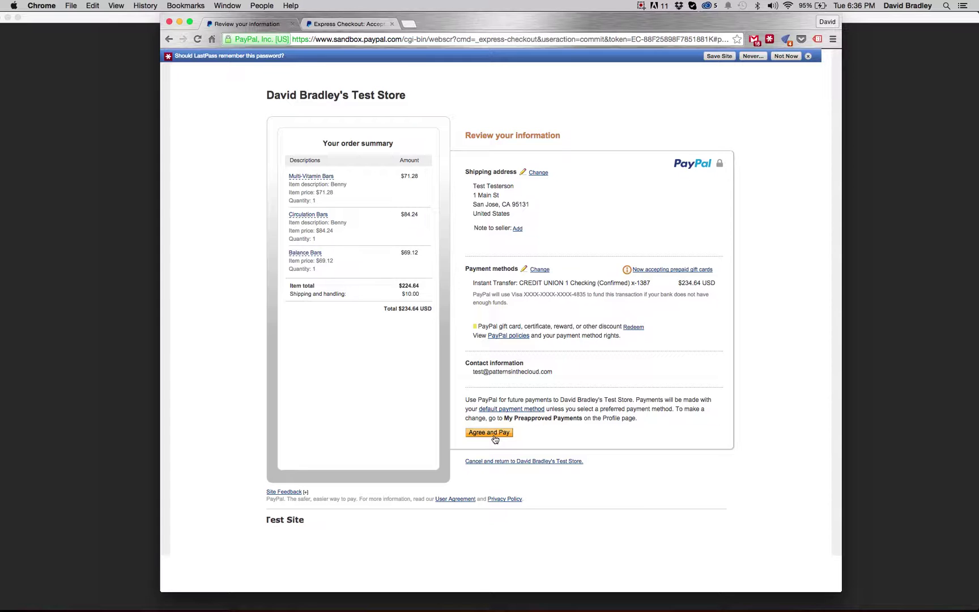
{"action": "left_click", "coordinate": [494, 436]}
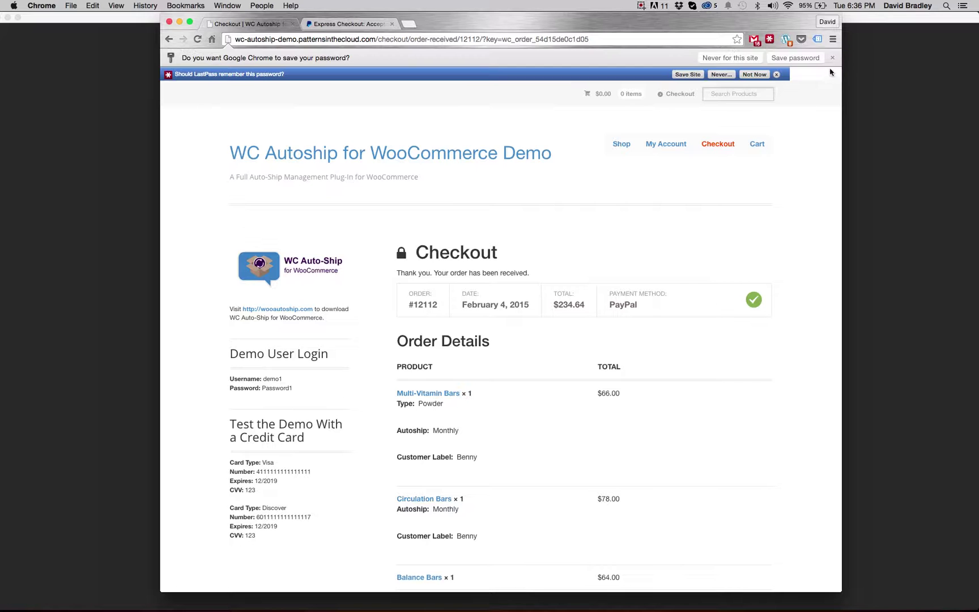
- Dismiss the save-password prompts, look over order #12112, and go to My Account
{"action": "left_click", "coordinate": [832, 57]}
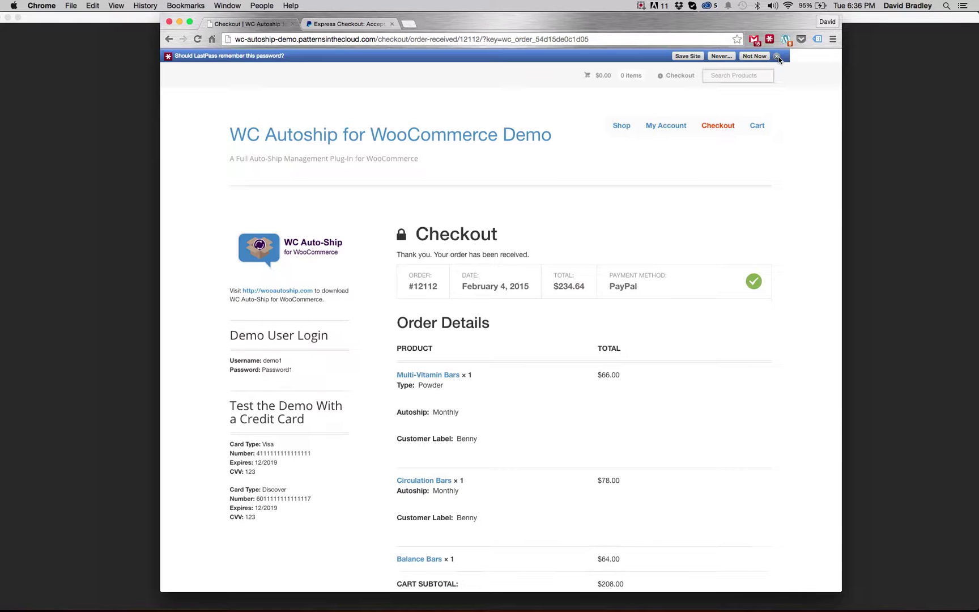
{"action": "left_click", "coordinate": [777, 57]}
{"action": "scroll", "coordinate": [815, 125], "scroll_direction": "down", "scroll_amount": 3}
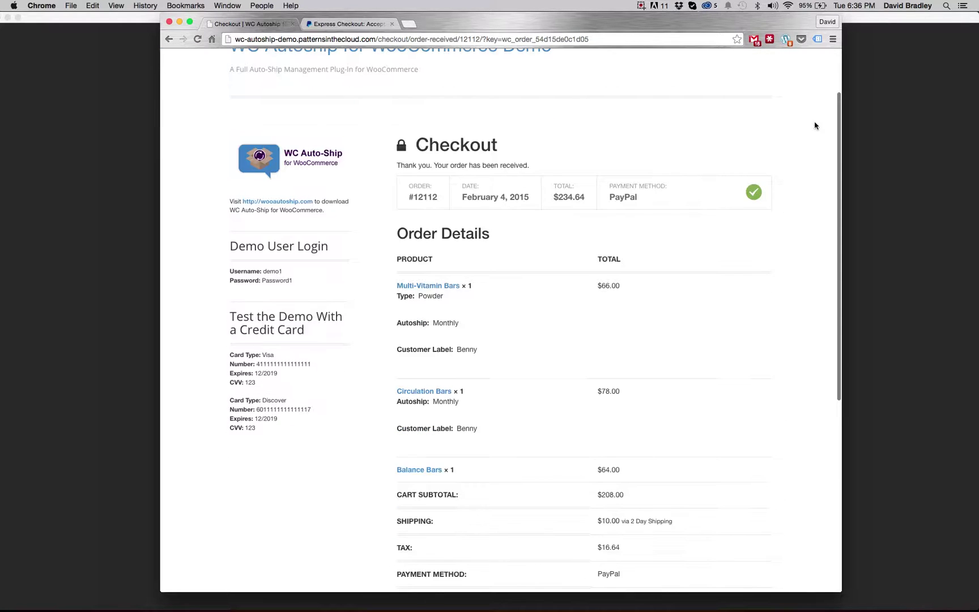
{"action": "scroll", "coordinate": [688, 208], "scroll_direction": "down", "scroll_amount": 2}
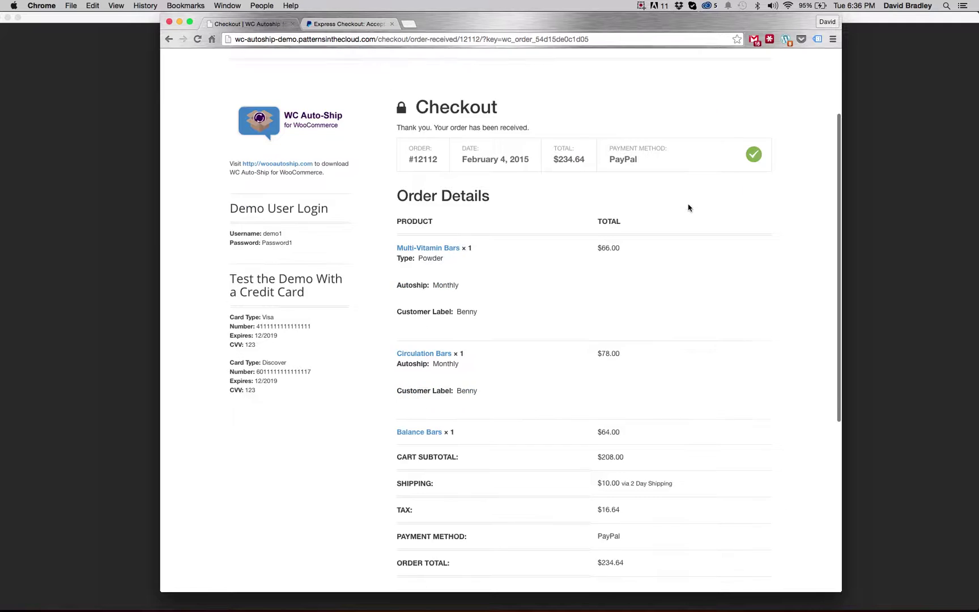
{"action": "scroll", "coordinate": [734, 260], "scroll_direction": "down", "scroll_amount": 8}
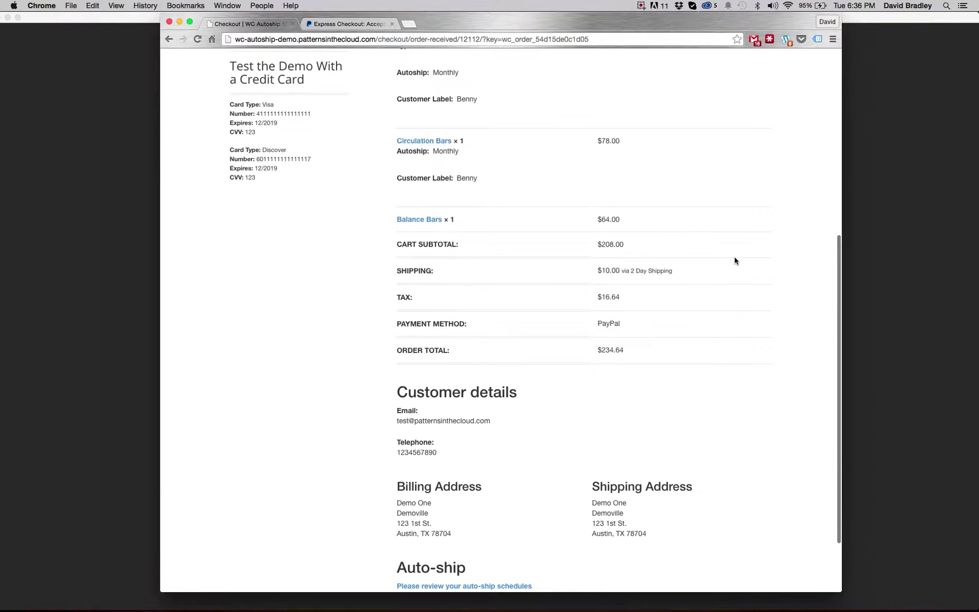
{"action": "scroll", "coordinate": [734, 260], "scroll_direction": "down", "scroll_amount": 3}
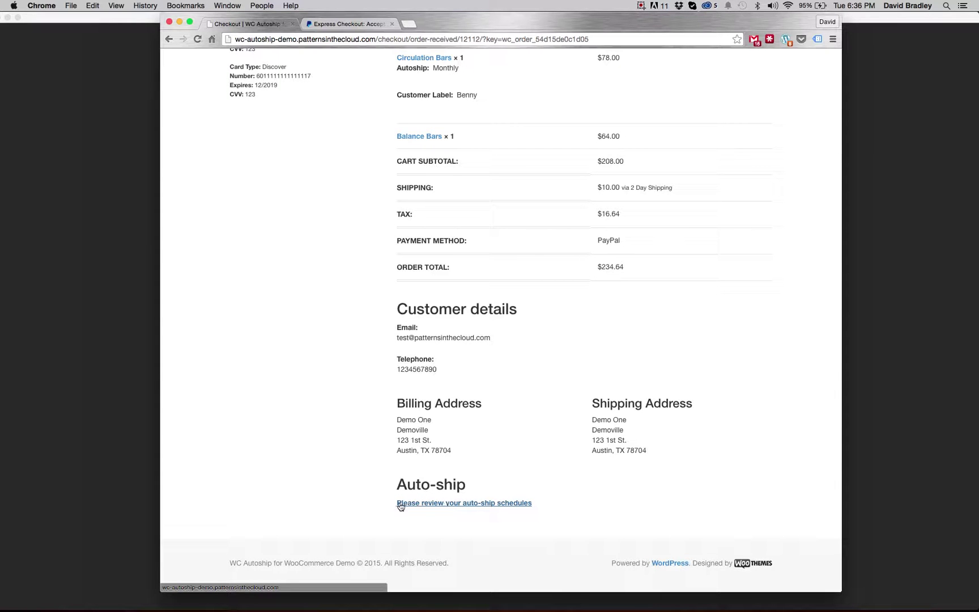
{"action": "scroll", "coordinate": [633, 426], "scroll_direction": "up", "scroll_amount": 10}
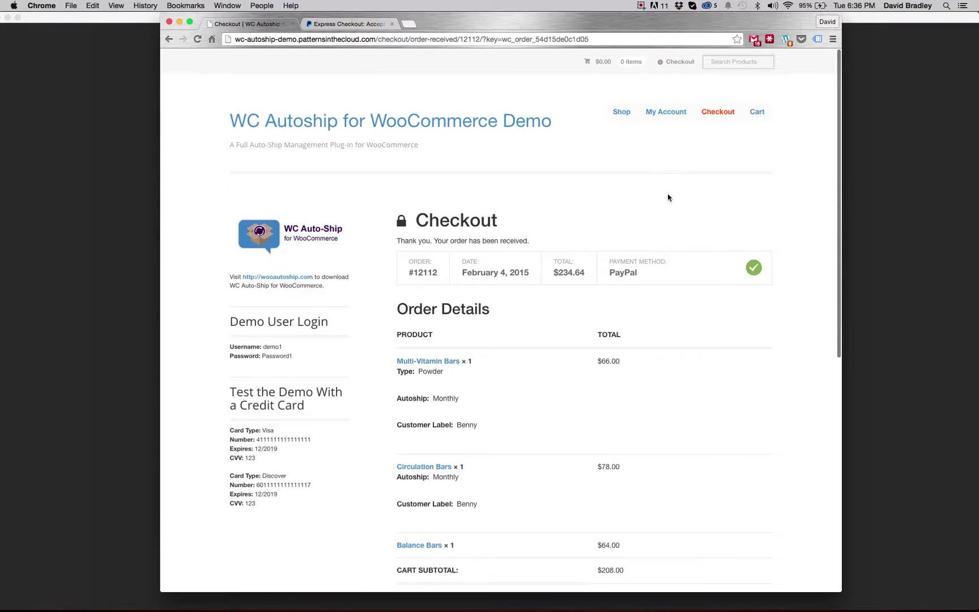
{"action": "left_click", "coordinate": [664, 116]}
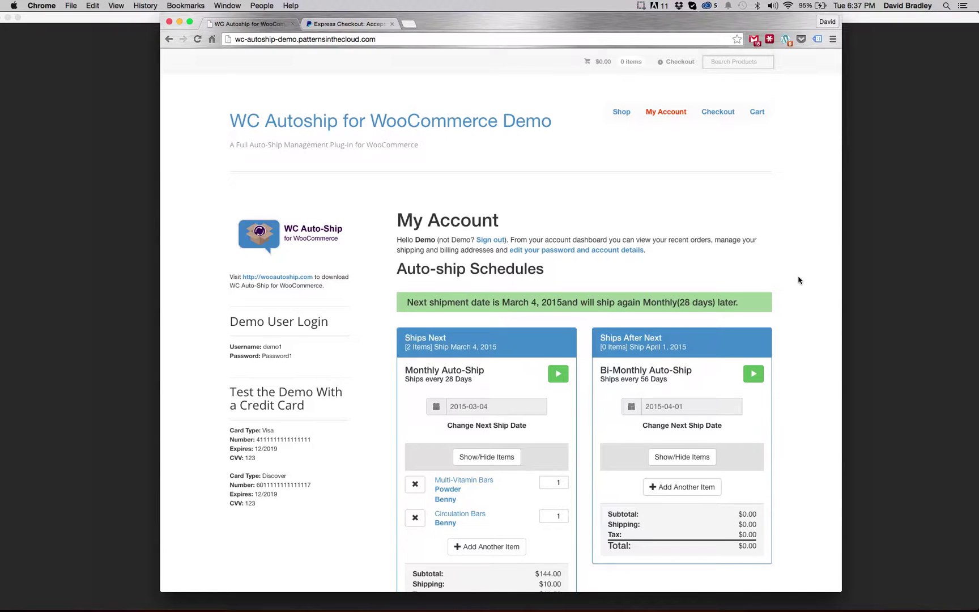
- Scroll to the Monthly Auto-Ship box and choose Add Another Item
{"action": "scroll", "coordinate": [796, 281], "scroll_direction": "down", "scroll_amount": 5}
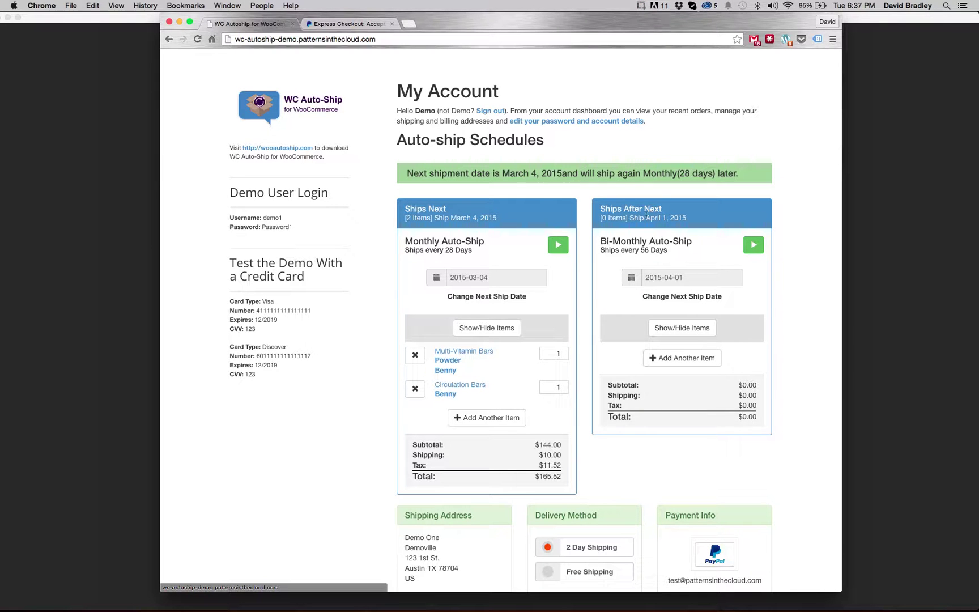
{"action": "scroll", "coordinate": [798, 377], "scroll_direction": "down", "scroll_amount": 3}
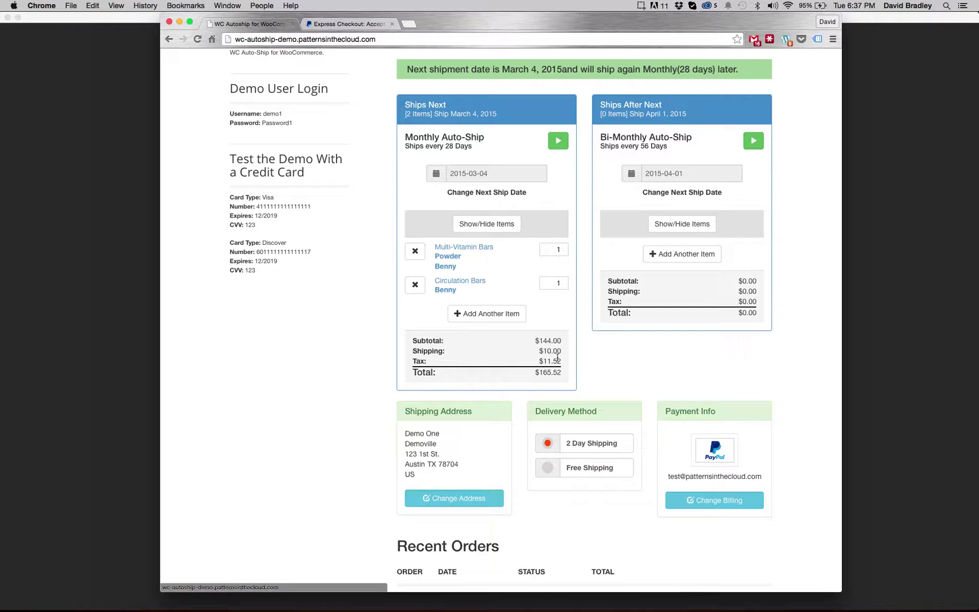
{"action": "left_click", "coordinate": [475, 315]}
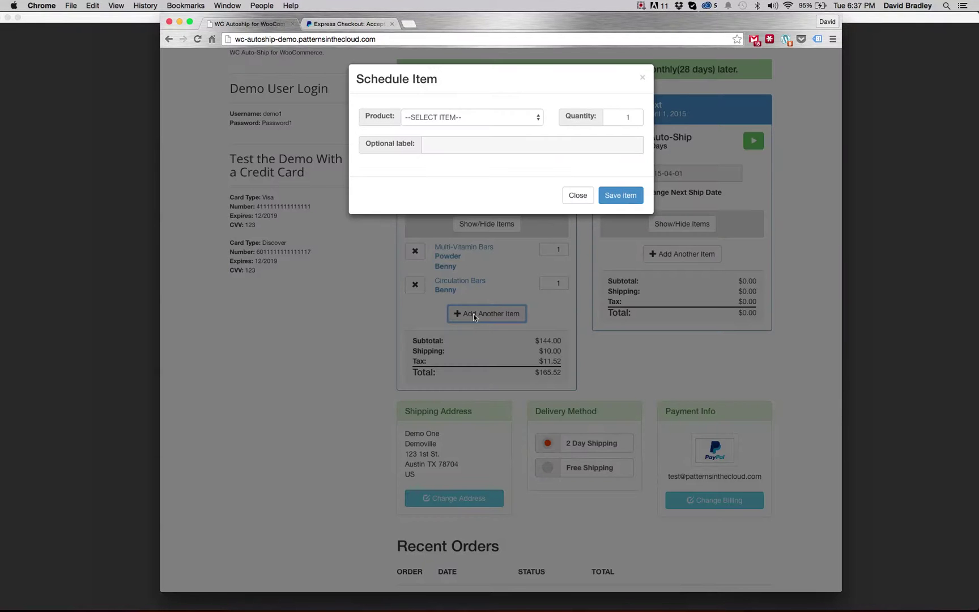
- Pick Chia Seeds as the product, label it Benny, and save the schedule item
{"action": "left_click", "coordinate": [453, 119]}
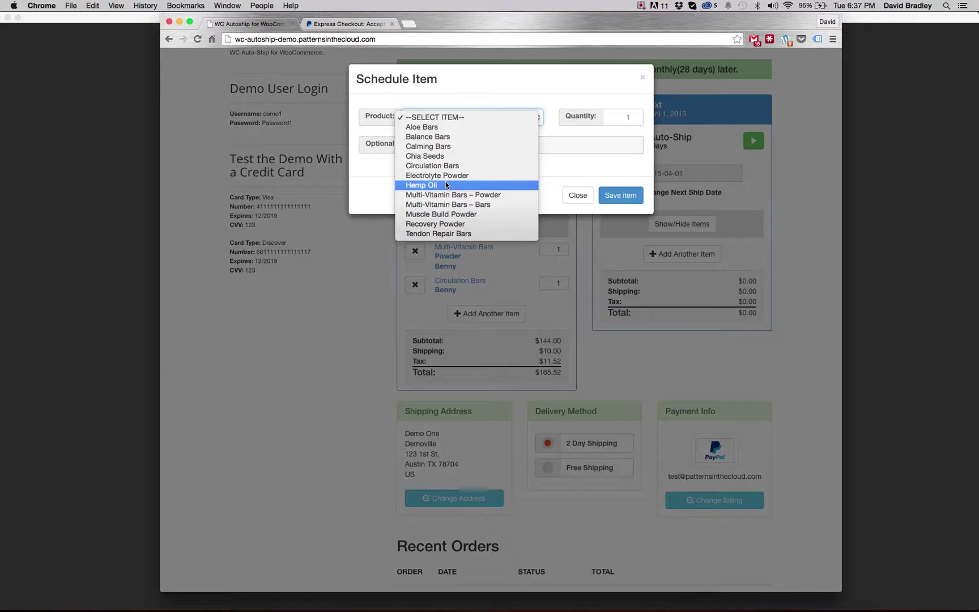
{"action": "key", "text": "Escape"}
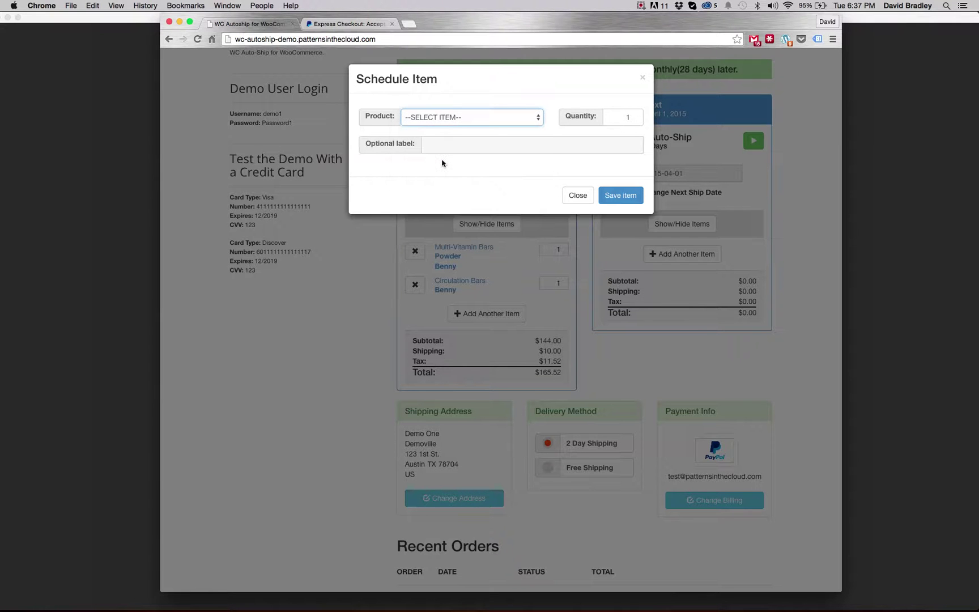
{"action": "left_click", "coordinate": [439, 143]}
{"action": "type", "text": "Benny"}
{"action": "left_click", "coordinate": [618, 196]}
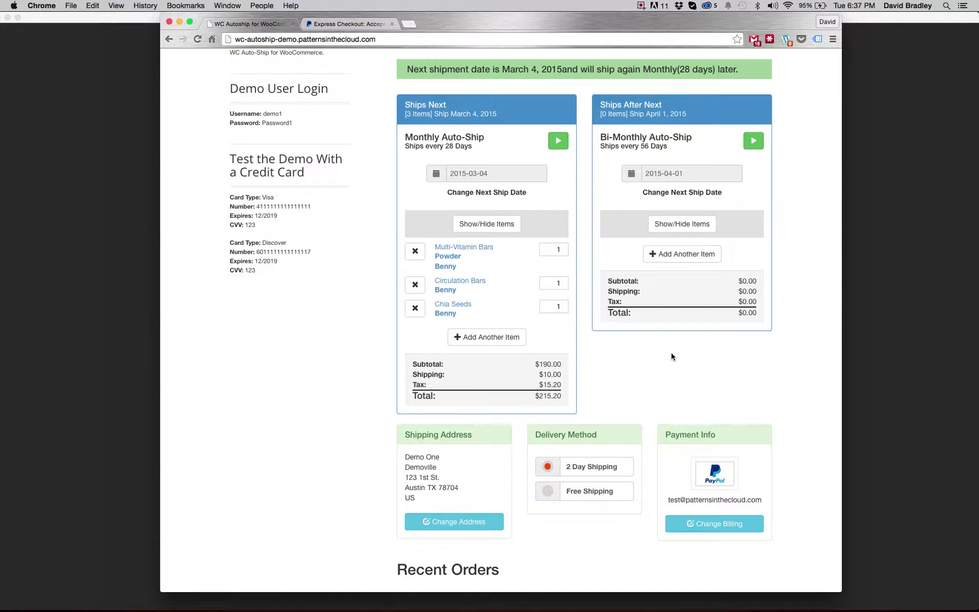
{"action": "left_click", "coordinate": [558, 141]}
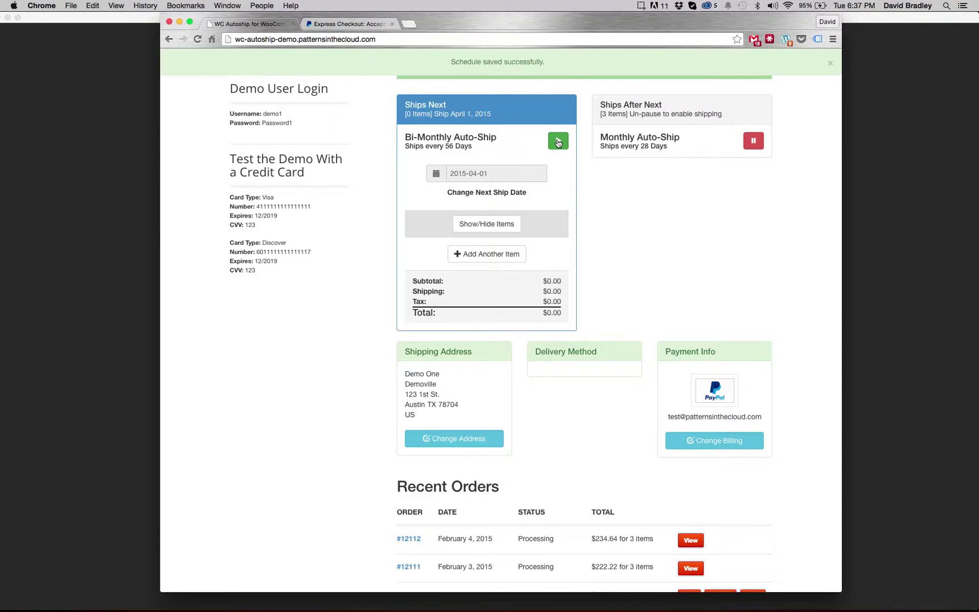
{"action": "left_click", "coordinate": [753, 141]}
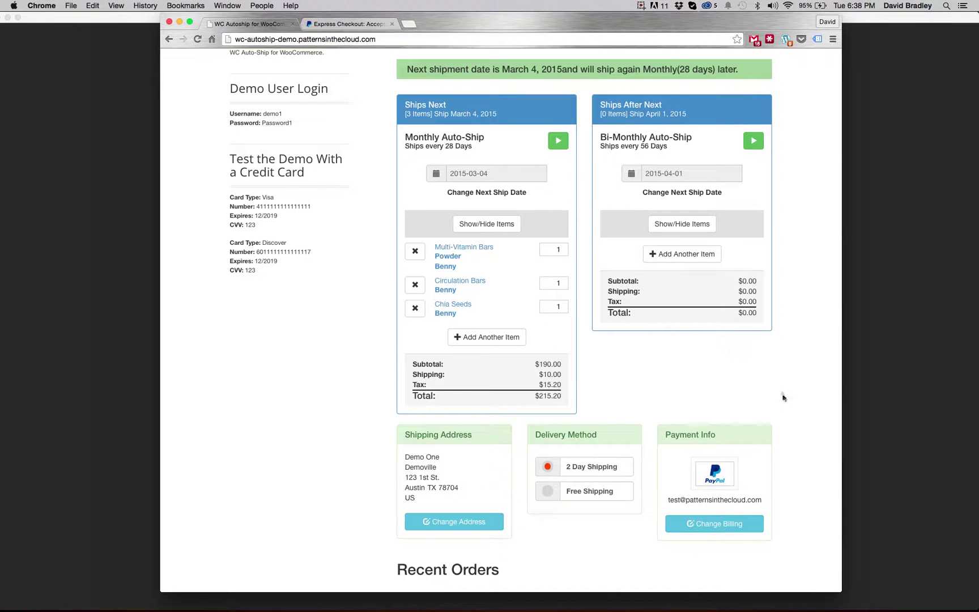
{"action": "scroll", "coordinate": [782, 398], "scroll_direction": "down", "scroll_amount": 1}
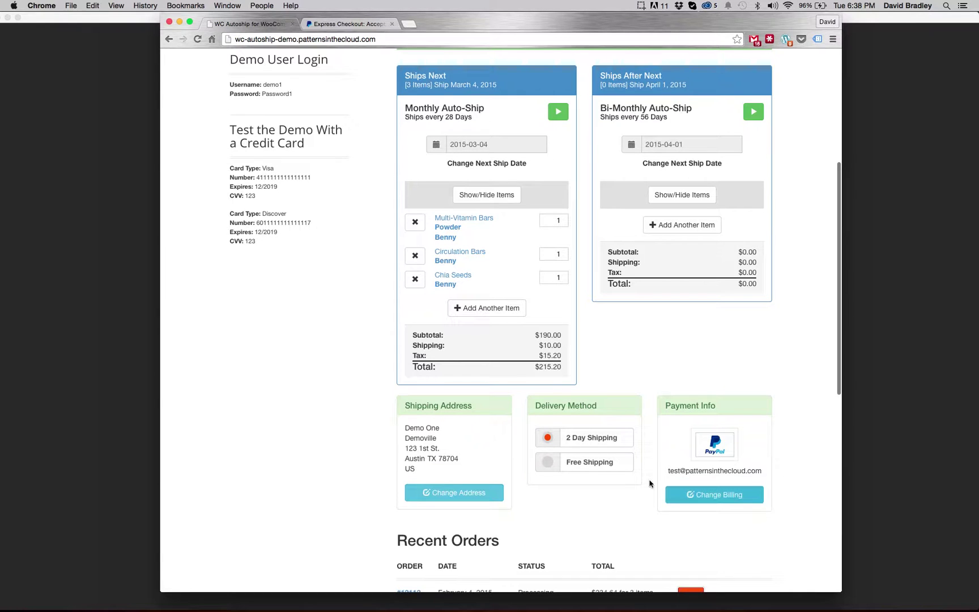
- Under Change Billing, keep PayPal selected as the auto-ship payment method and save
{"action": "left_click", "coordinate": [729, 497]}
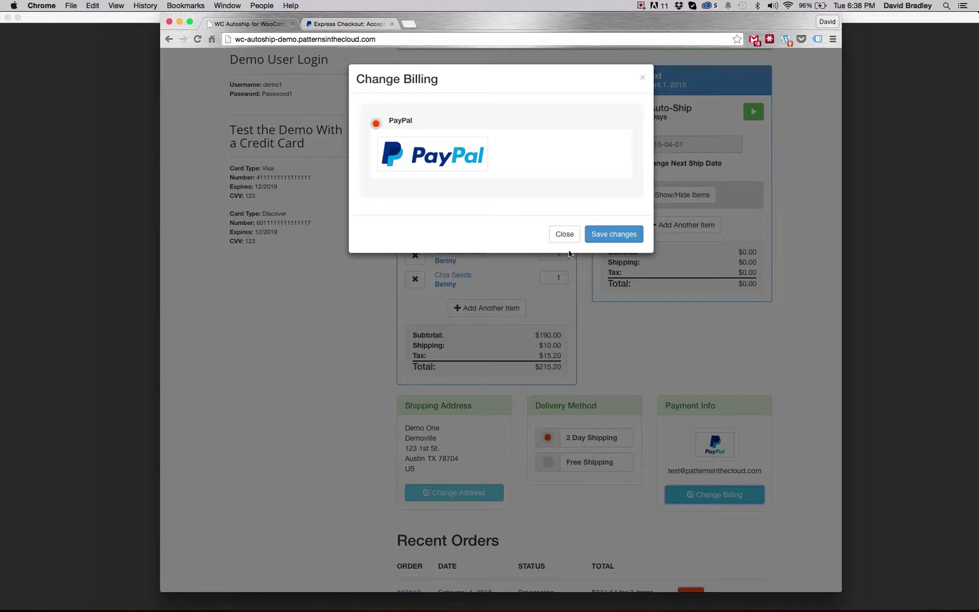
{"action": "left_click", "coordinate": [610, 234]}
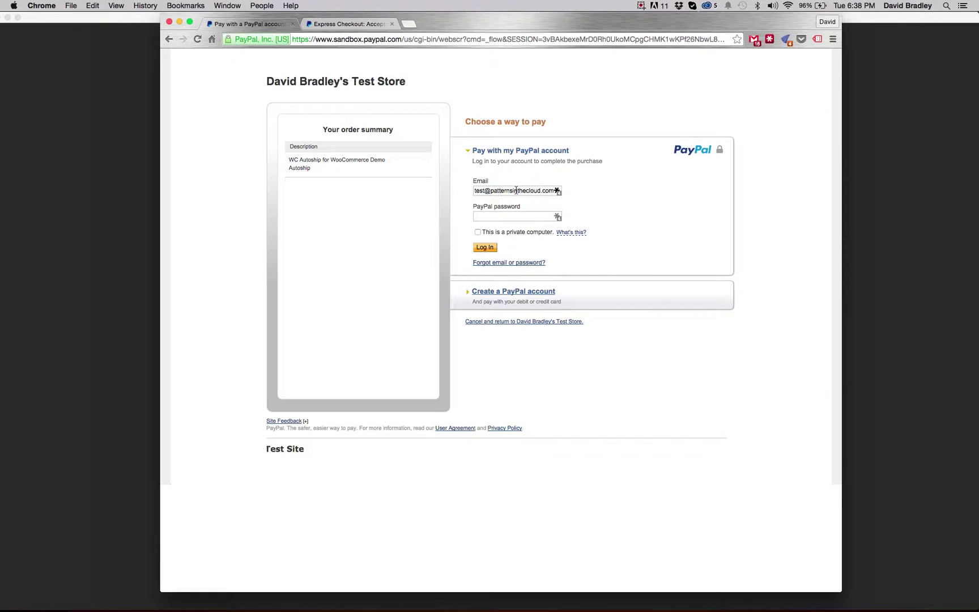
- Cancel the PayPal Sandbox billing approval and return to the store's My Account page
{"action": "left_click", "coordinate": [521, 321]}
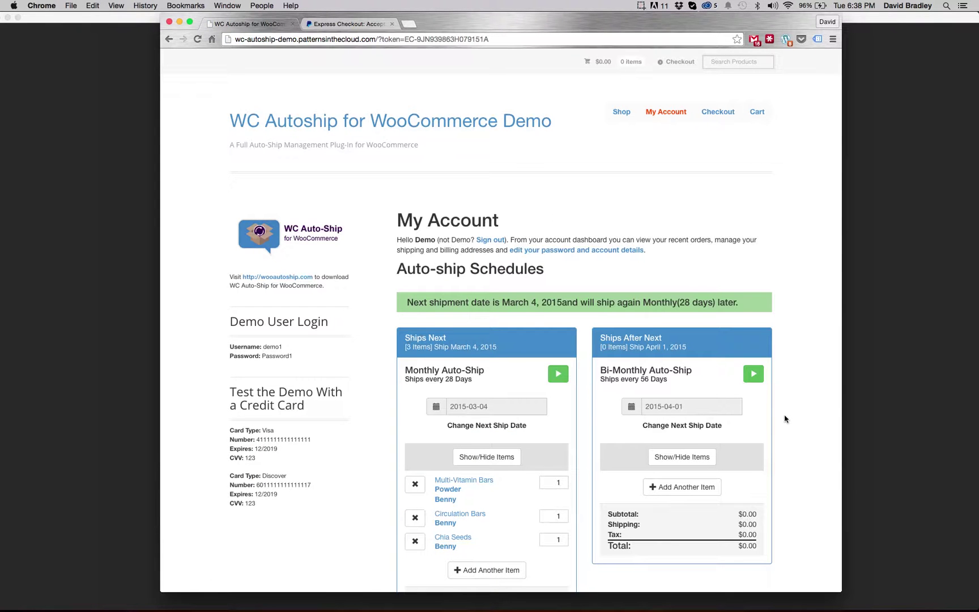
{"action": "scroll", "coordinate": [797, 424], "scroll_direction": "down", "scroll_amount": 3}
{"action": "scroll", "coordinate": [797, 423], "scroll_direction": "down", "scroll_amount": 5}
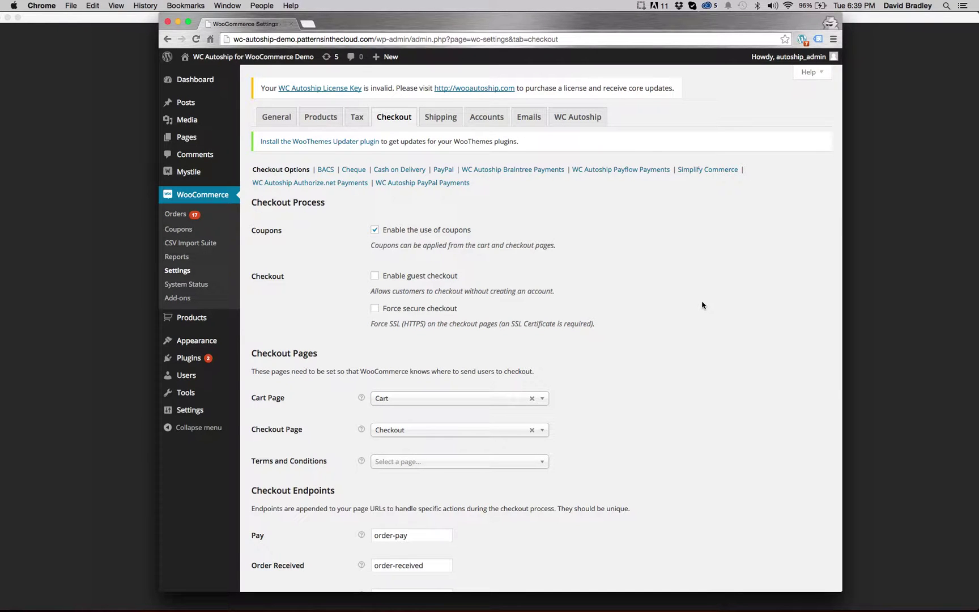
- Review the Checkout tab's Payment Gateways and open the WC Autoship Authorize.net Payments settings
{"action": "mouse_move", "coordinate": [236, 79]}
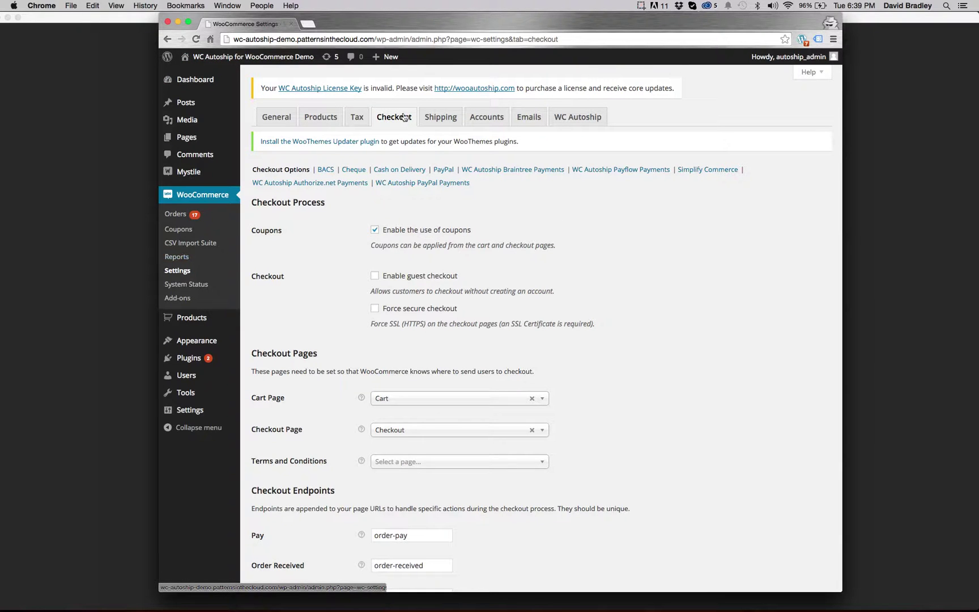
{"action": "scroll", "coordinate": [665, 221], "scroll_direction": "down", "scroll_amount": 6}
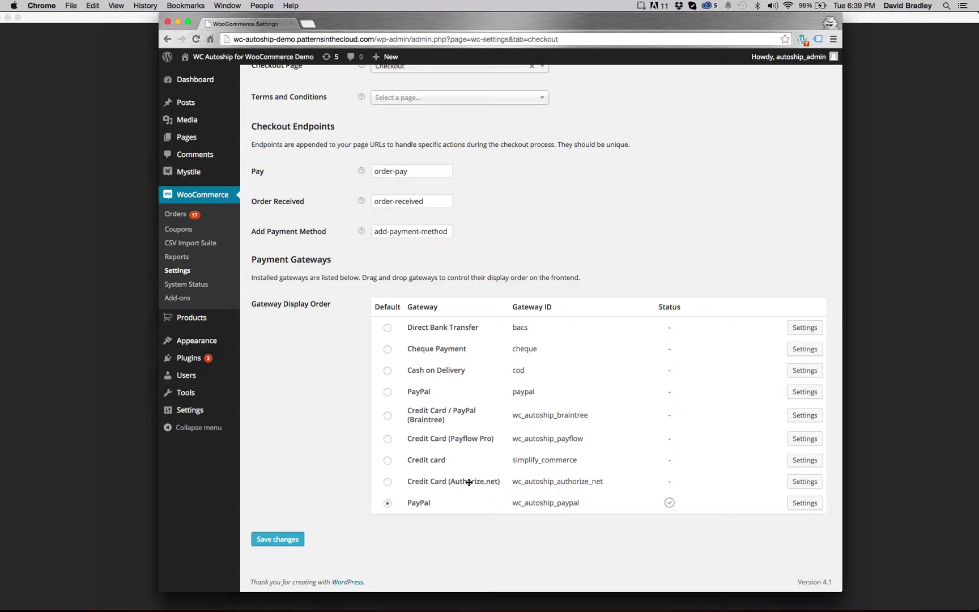
{"action": "scroll", "coordinate": [514, 478], "scroll_direction": "up", "scroll_amount": 2}
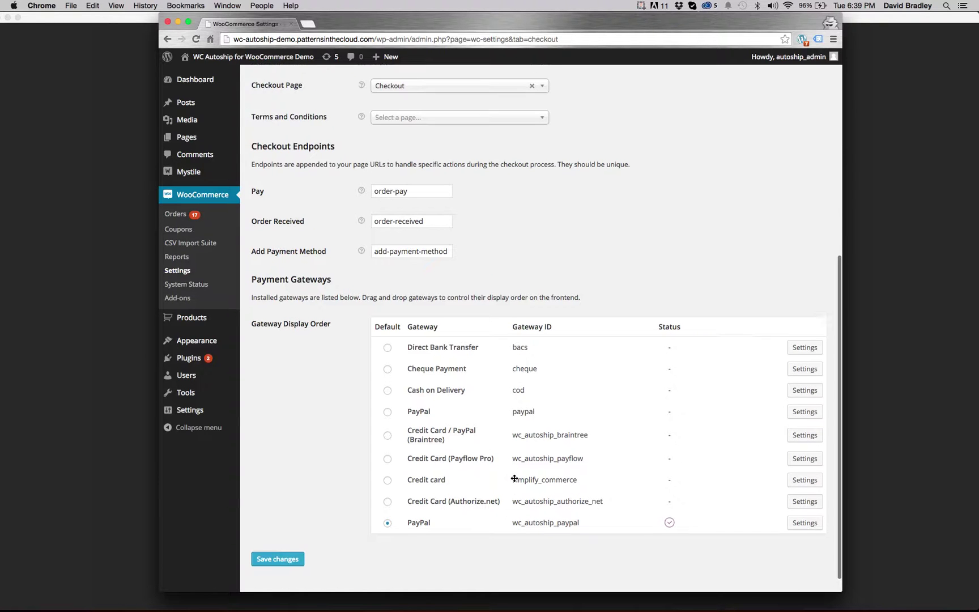
{"action": "scroll", "coordinate": [515, 478], "scroll_direction": "up", "scroll_amount": 10}
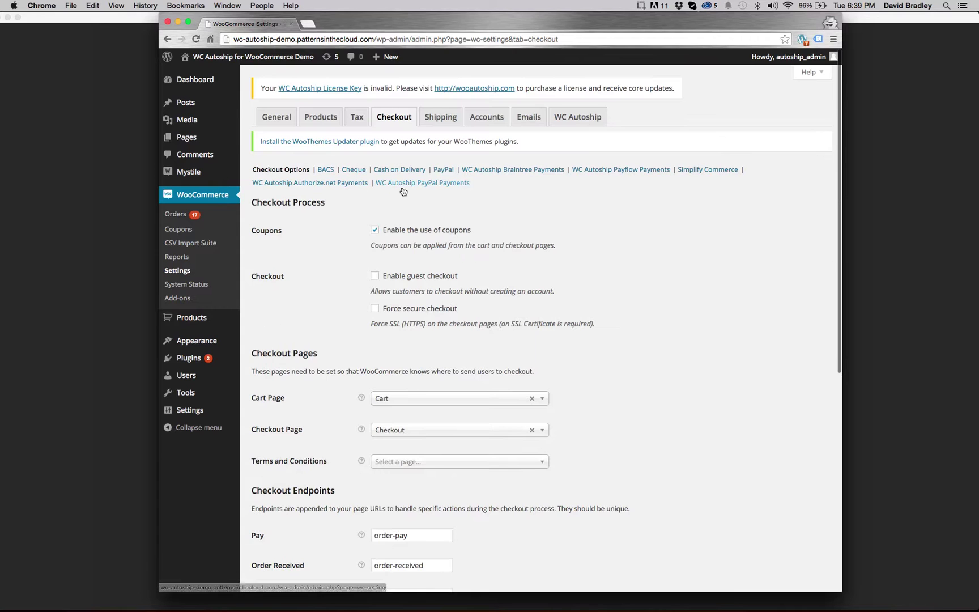
{"action": "left_click", "coordinate": [335, 183]}
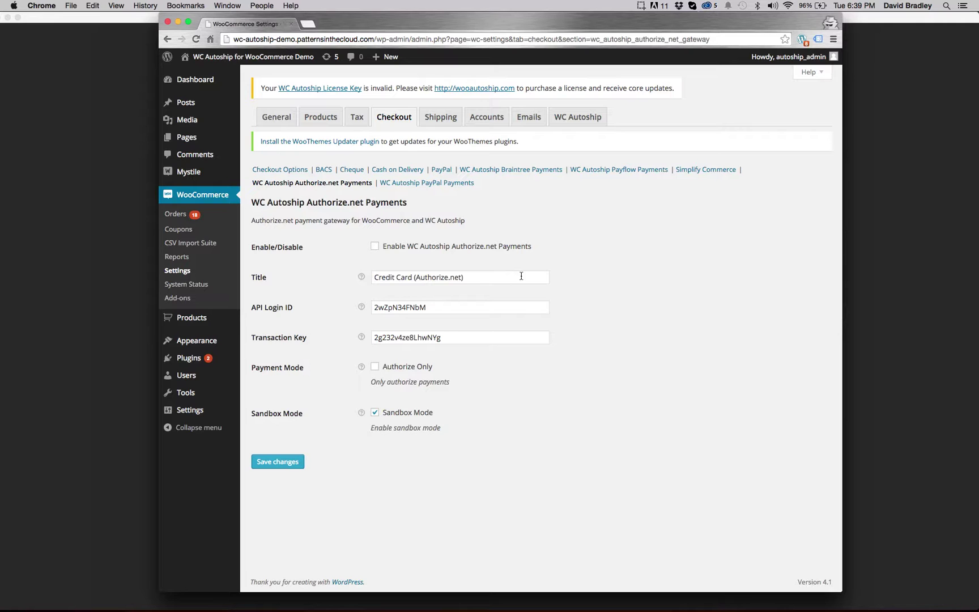
- Enable and save WC Autoship Authorize.net Payments, then go back to WooCommerce General settings
{"action": "left_click", "coordinate": [374, 246]}
{"action": "left_click", "coordinate": [291, 465]}
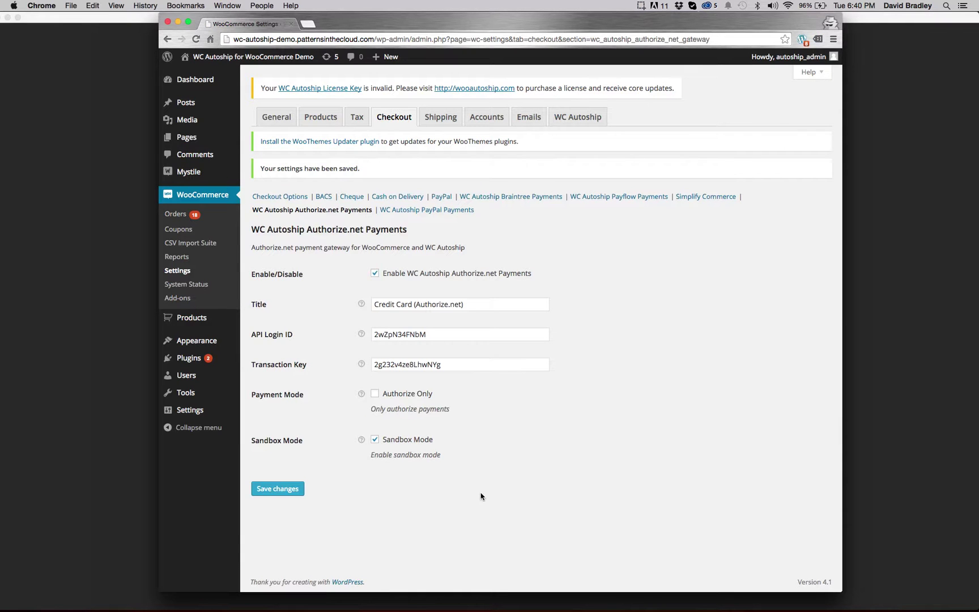
{"action": "left_click", "coordinate": [199, 274]}
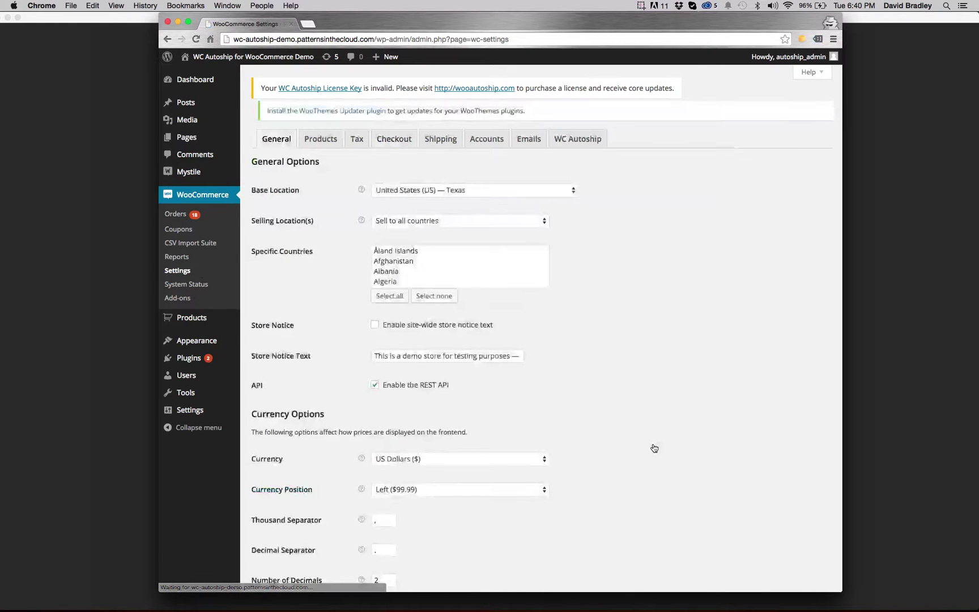
- On the Checkout tab, toggle the default gateway to Credit Card (Authorize.net) and back to PayPal
{"action": "scroll", "coordinate": [651, 447], "scroll_direction": "down", "scroll_amount": 5}
{"action": "scroll", "coordinate": [653, 445], "scroll_direction": "up", "scroll_amount": 4}
{"action": "scroll", "coordinate": [653, 446], "scroll_direction": "up", "scroll_amount": 1}
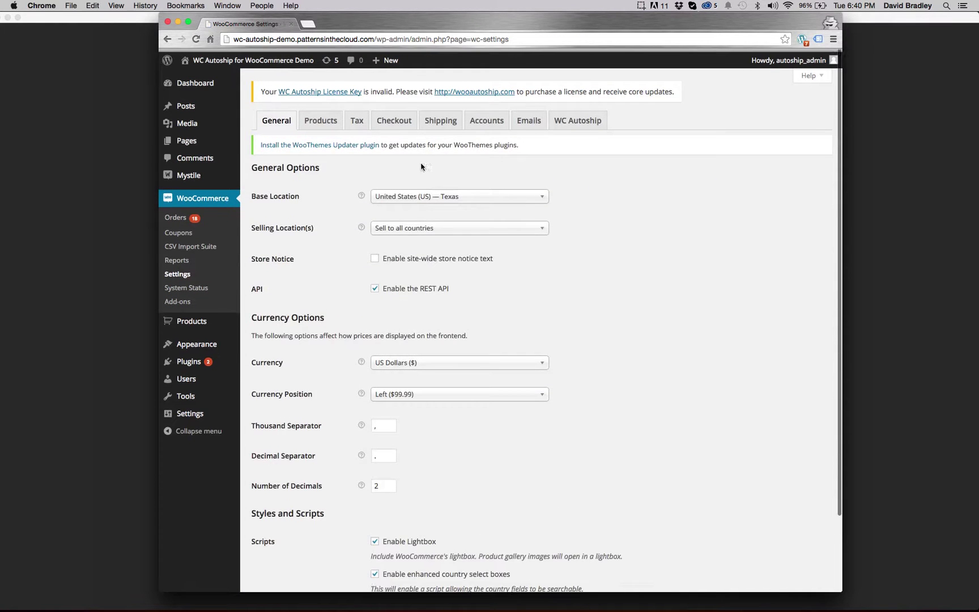
{"action": "left_click", "coordinate": [398, 115]}
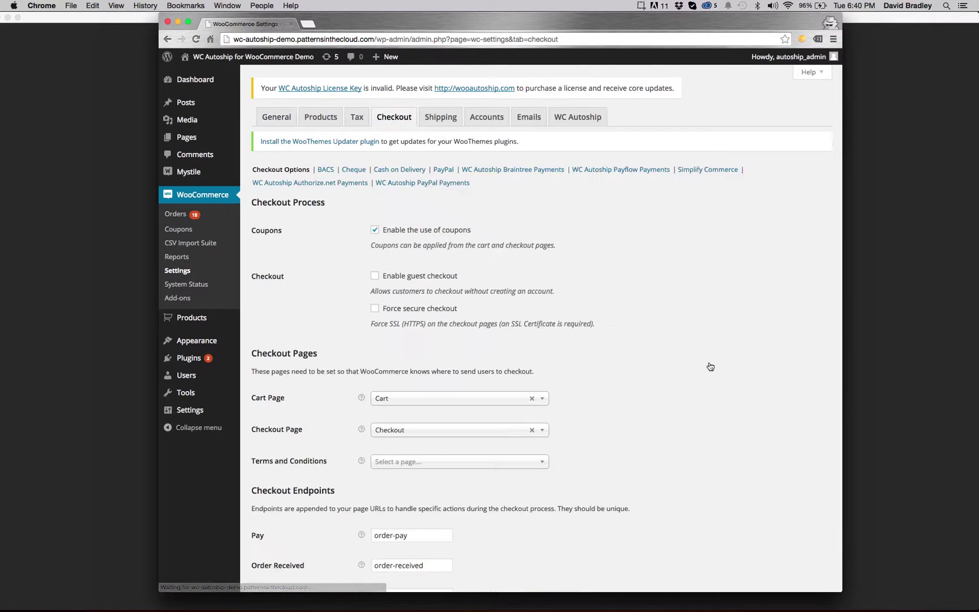
{"action": "scroll", "coordinate": [710, 366], "scroll_direction": "down", "scroll_amount": 3}
{"action": "scroll", "coordinate": [709, 365], "scroll_direction": "down", "scroll_amount": 8}
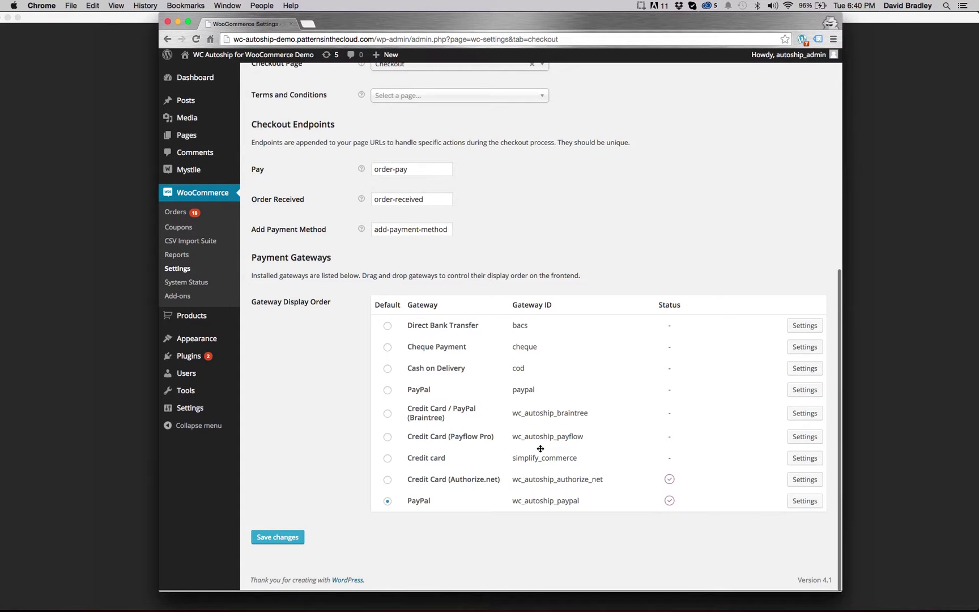
{"action": "left_click", "coordinate": [388, 482]}
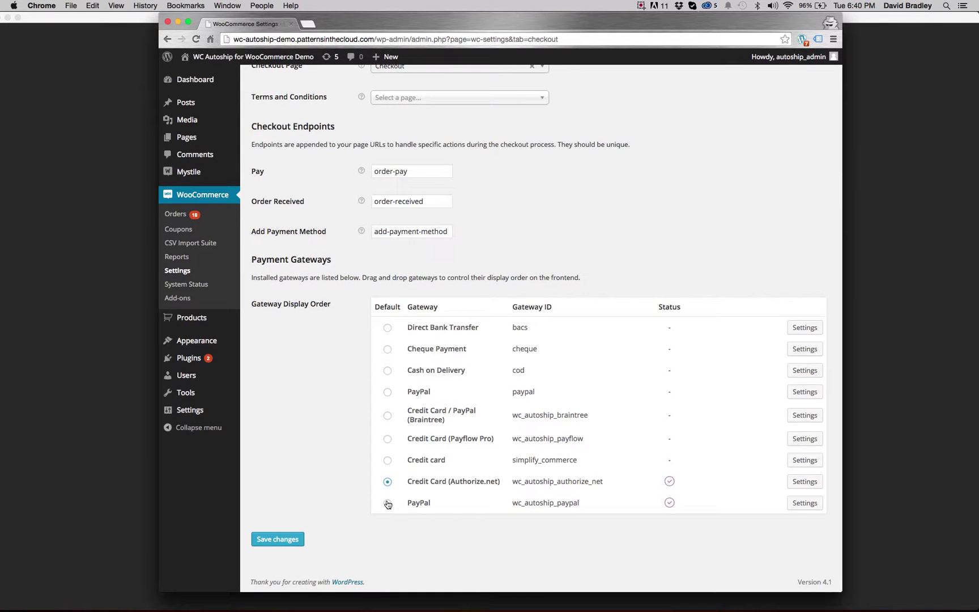
{"action": "left_click", "coordinate": [388, 504]}
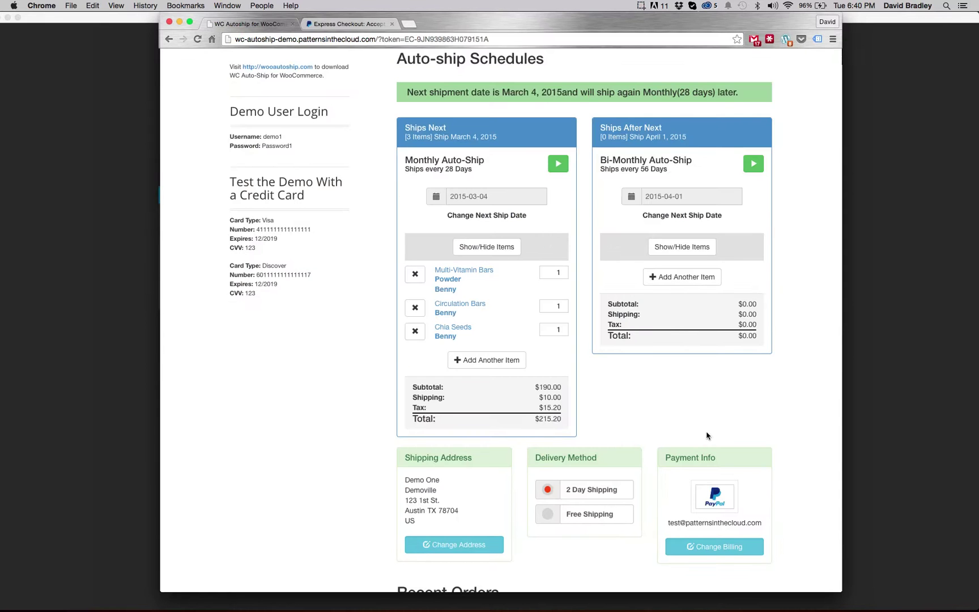
- Reload the account page and choose Credit Card (Authorize.net) as the new billing method
{"action": "scroll", "coordinate": [815, 445], "scroll_direction": "down", "scroll_amount": 1}
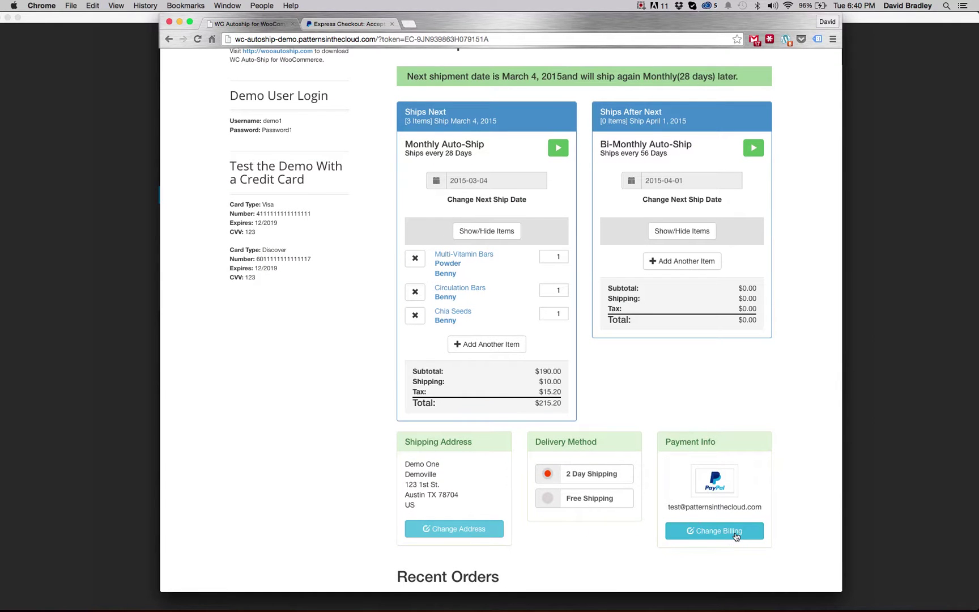
{"action": "left_click", "coordinate": [198, 45]}
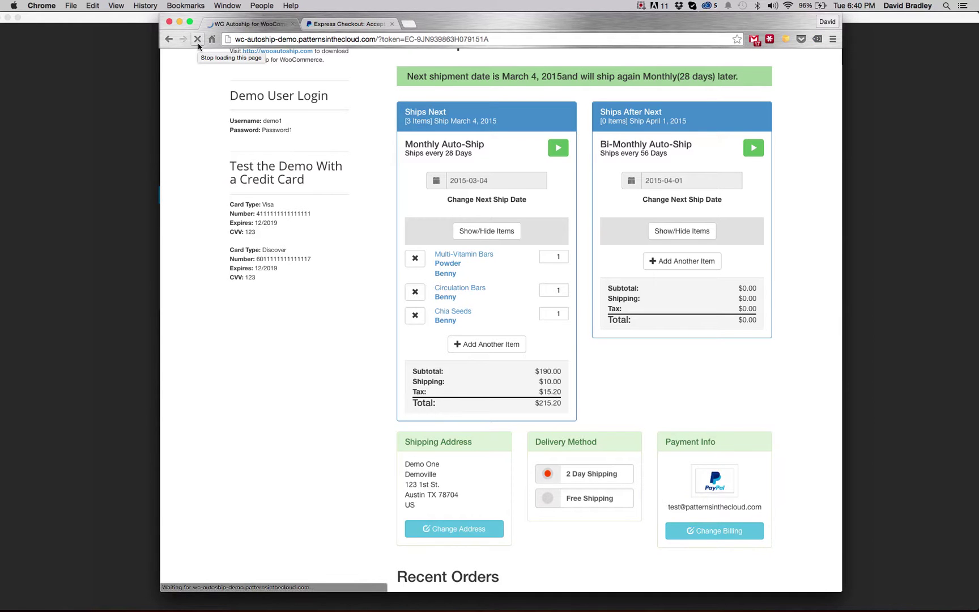
{"action": "left_click", "coordinate": [719, 537]}
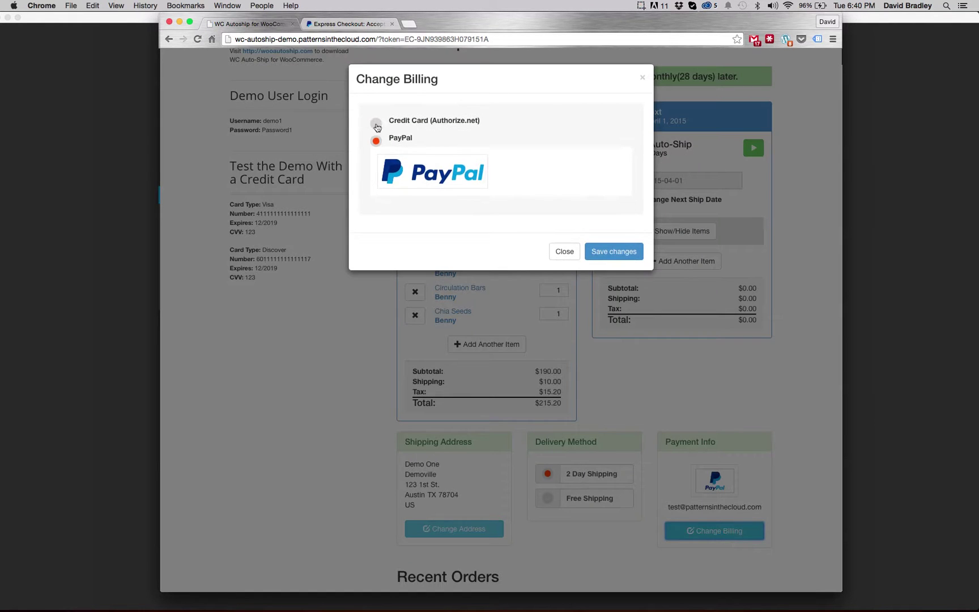
{"action": "left_click", "coordinate": [376, 124]}
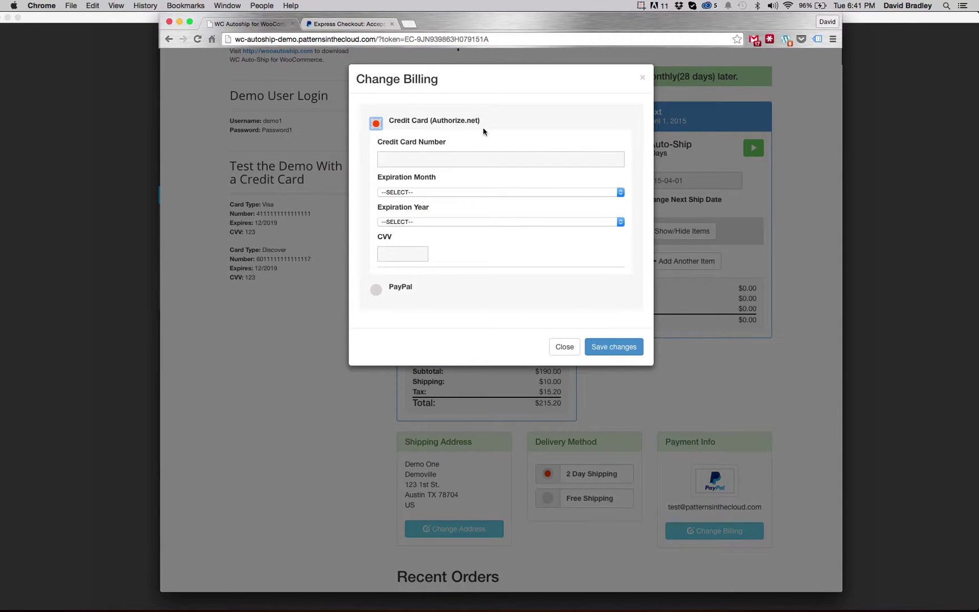
- Enter the test card number, expiry 01 - January 2016 and the security code, then save
{"action": "left_click", "coordinate": [417, 158]}
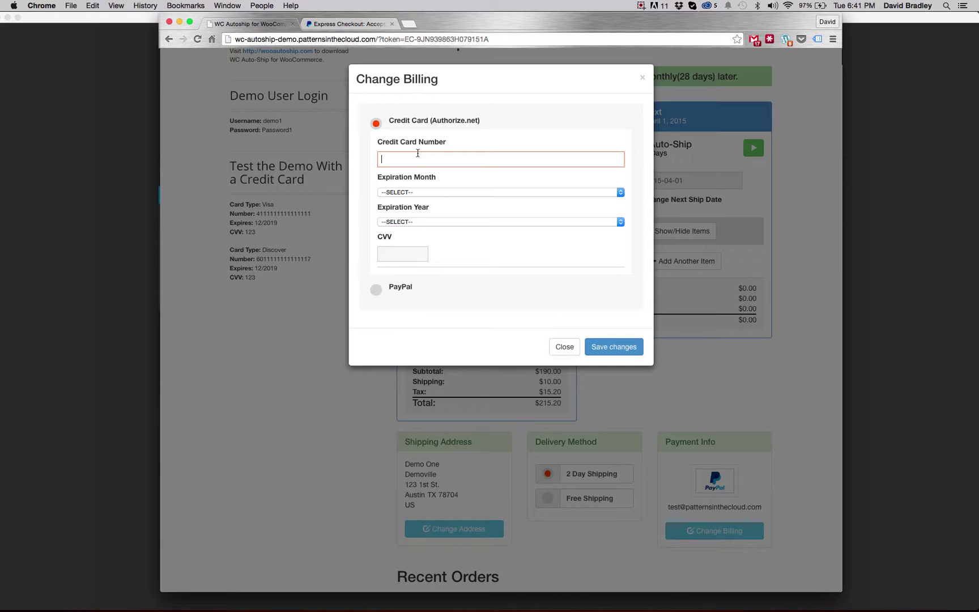
{"action": "key", "text": "super+v"}
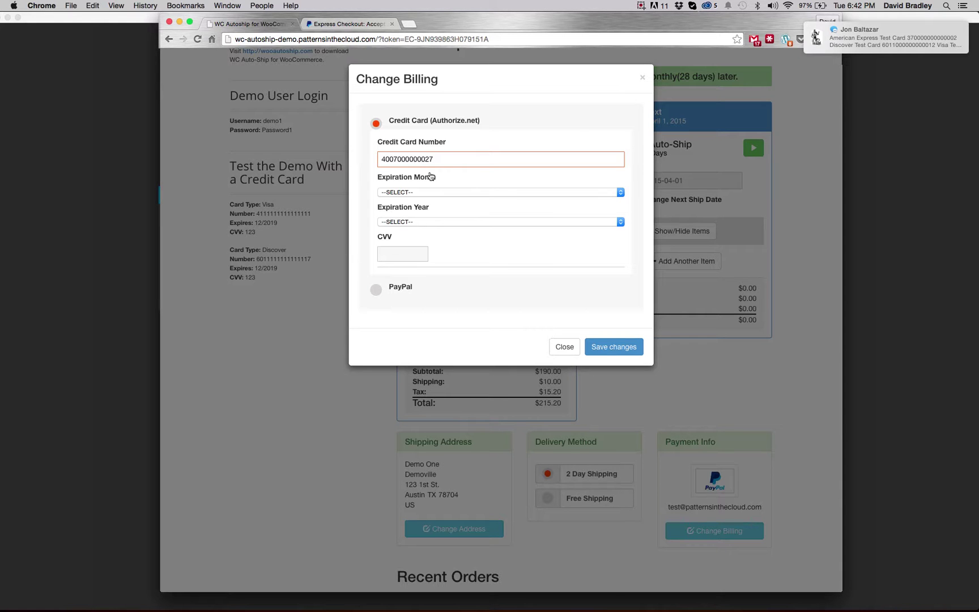
{"action": "left_click", "coordinate": [430, 192]}
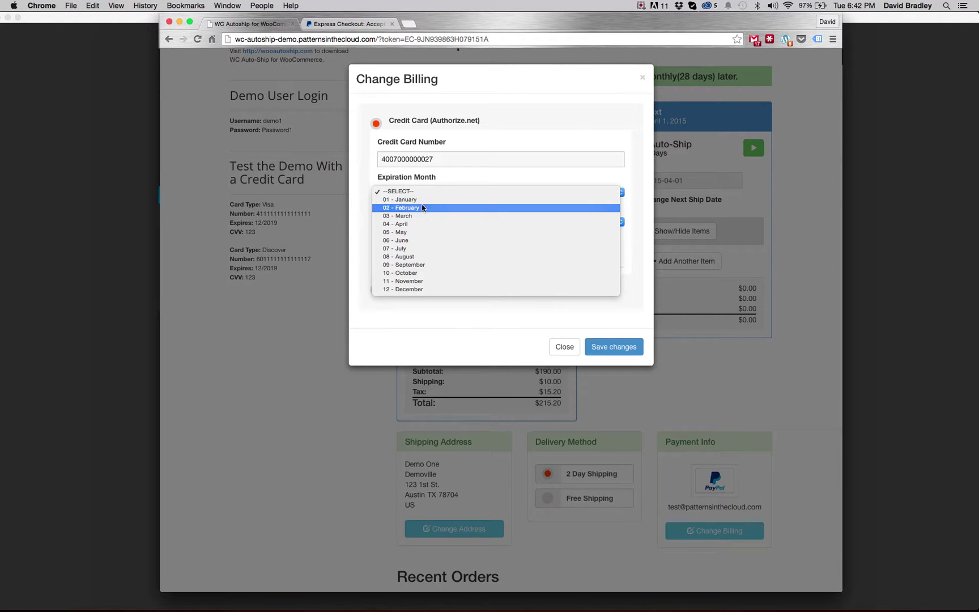
{"action": "left_click", "coordinate": [422, 201]}
{"action": "left_click", "coordinate": [429, 222]}
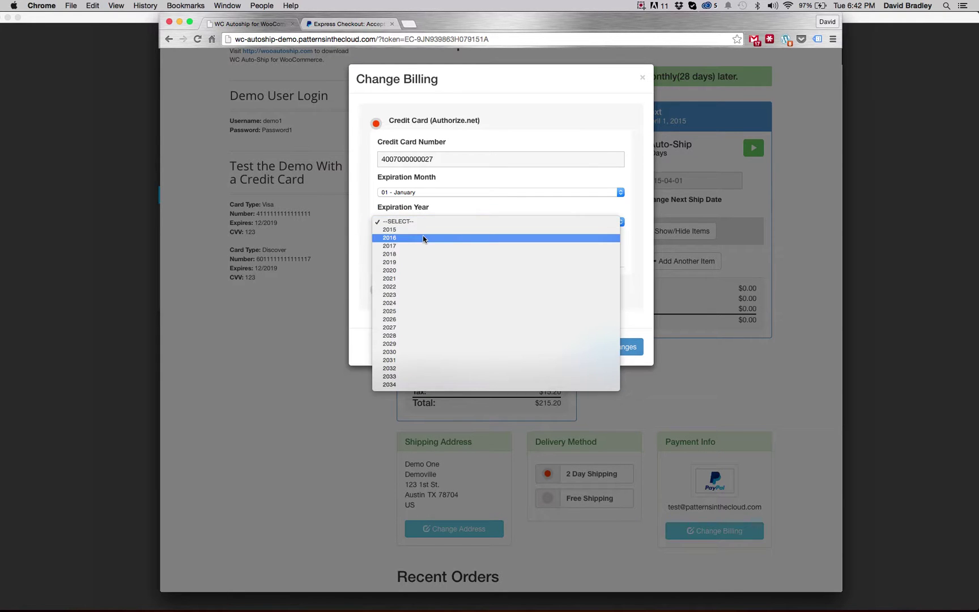
{"action": "left_click", "coordinate": [423, 238]}
{"action": "left_click", "coordinate": [407, 255]}
{"action": "type", "text": "123"}
{"action": "left_click", "coordinate": [481, 259]}
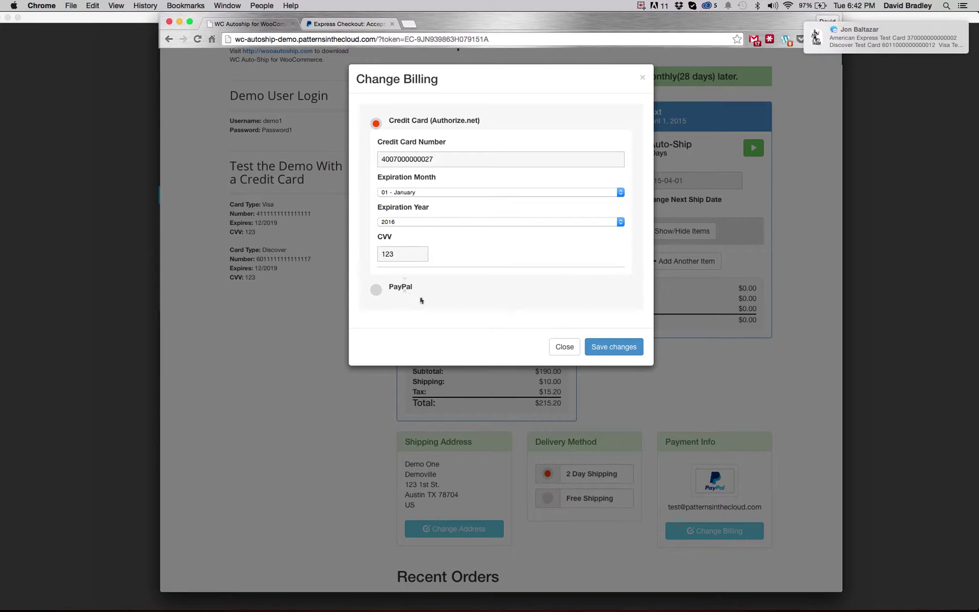
{"action": "left_click", "coordinate": [619, 347]}
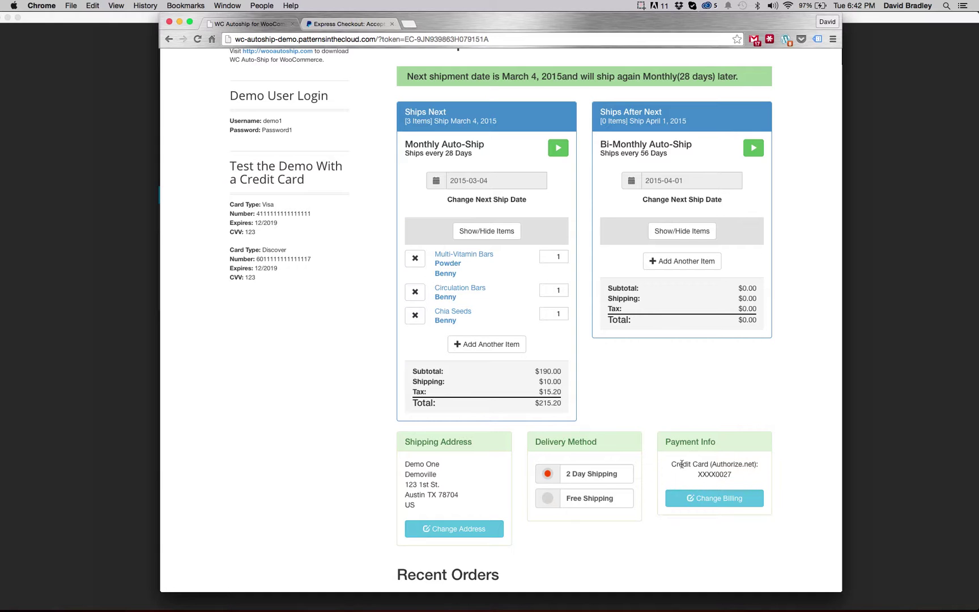
- Switch the auto-ship billing method back to PayPal and save, redirecting to PayPal sign-in
{"action": "left_click", "coordinate": [727, 499]}
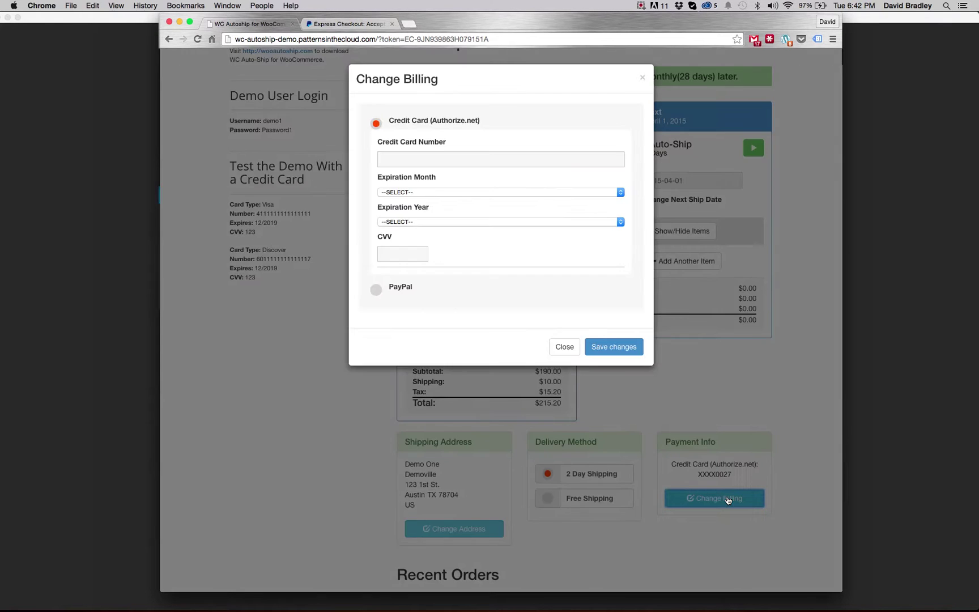
{"action": "left_click", "coordinate": [377, 291]}
{"action": "left_click", "coordinate": [598, 249]}
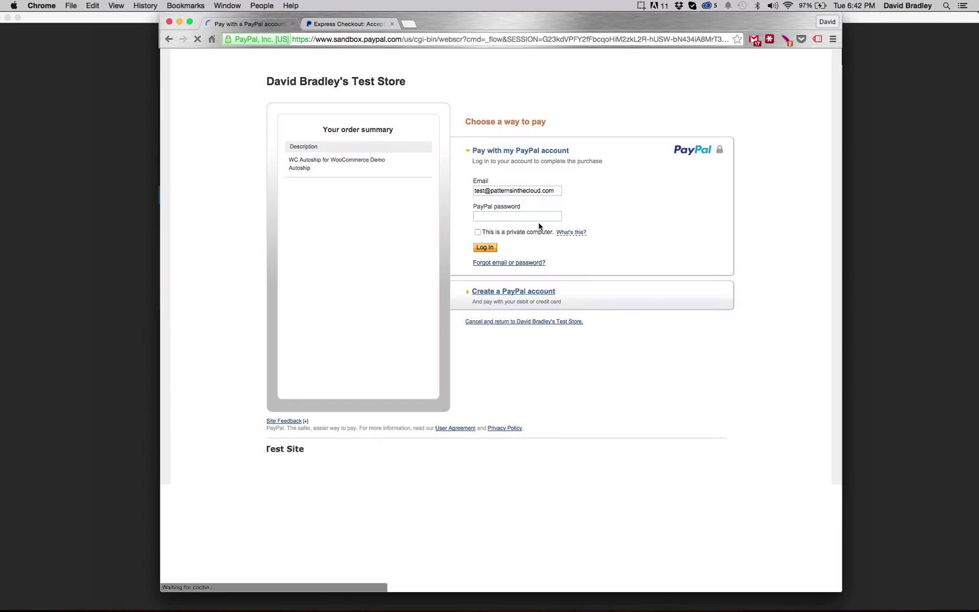
- Sign in to PayPal Sandbox with the account password and agree to future payments
{"action": "left_click", "coordinate": [556, 216]}
{"action": "type", "text": "•••••••••"}
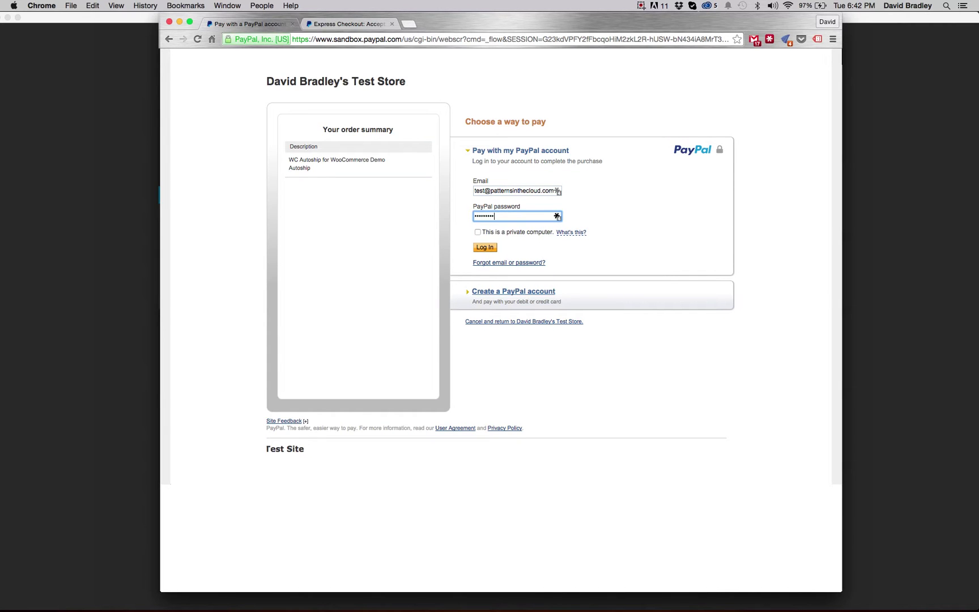
{"action": "left_click", "coordinate": [484, 247]}
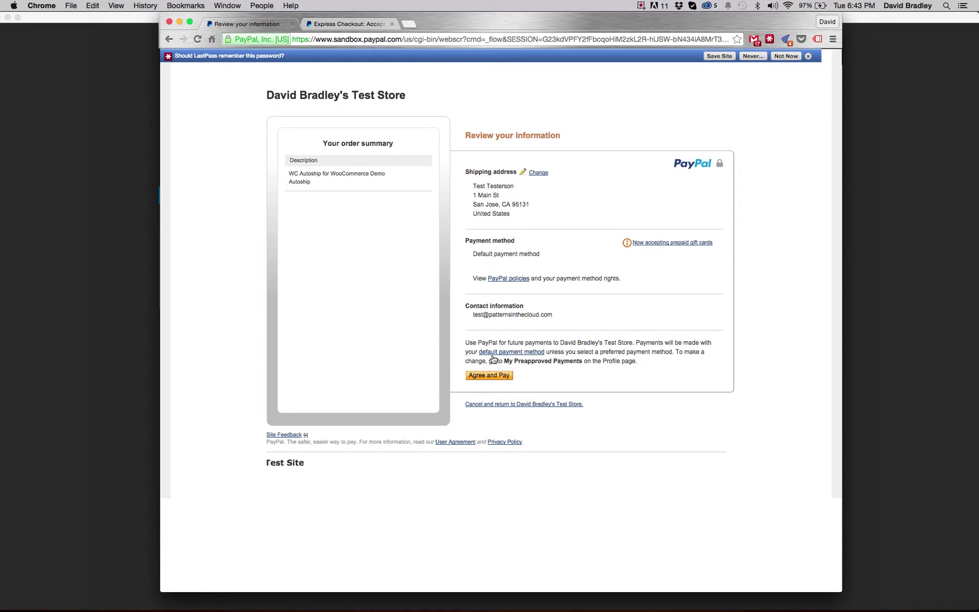
{"action": "left_click", "coordinate": [484, 377]}
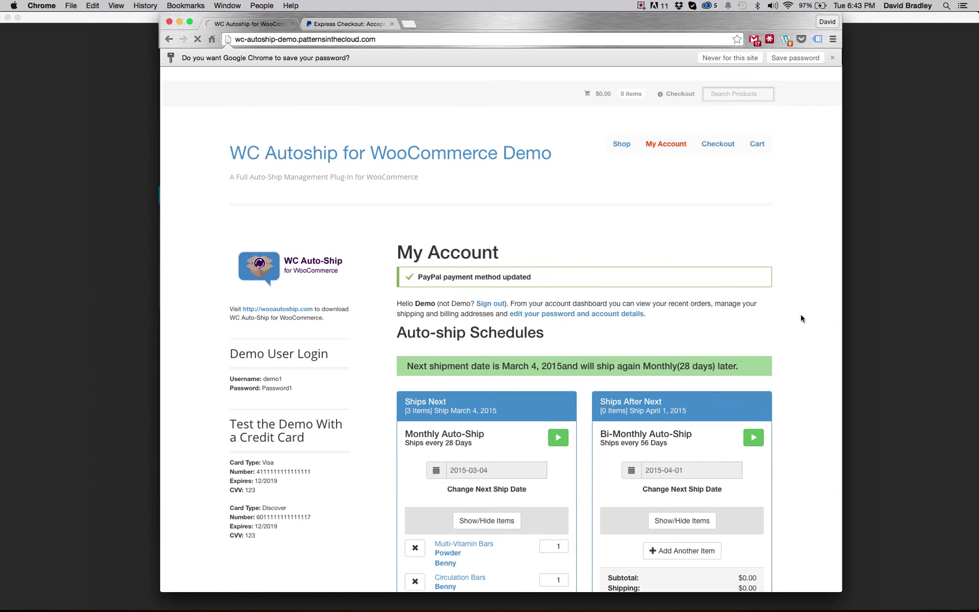
- Dismiss the LastPass and Chrome save-password prompts and confirm Payment Info shows PayPal
{"action": "scroll", "coordinate": [792, 182], "scroll_direction": "down", "scroll_amount": 5}
{"action": "left_click", "coordinate": [777, 74]}
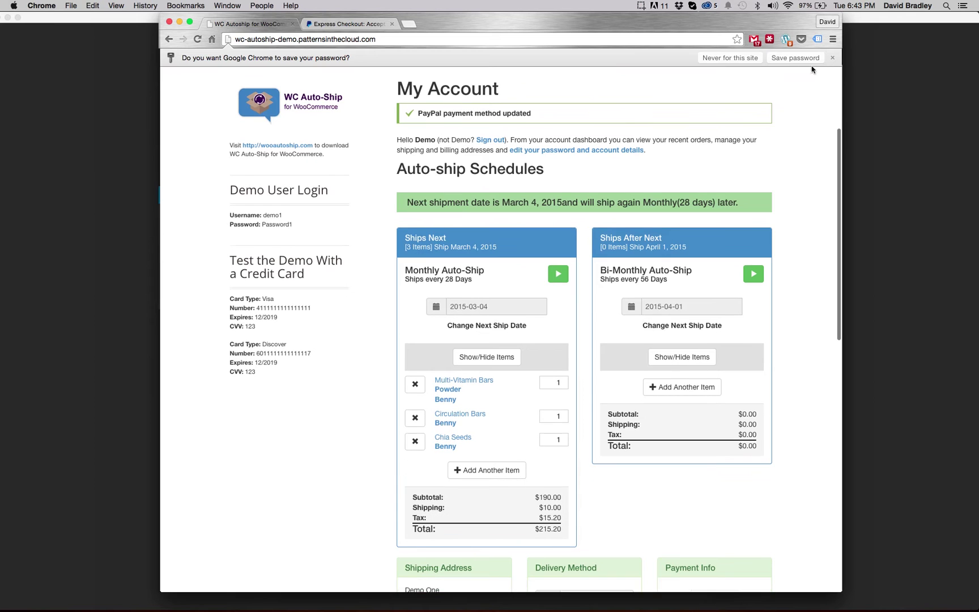
{"action": "left_click", "coordinate": [832, 58]}
{"action": "scroll", "coordinate": [743, 302], "scroll_direction": "down", "scroll_amount": 2}
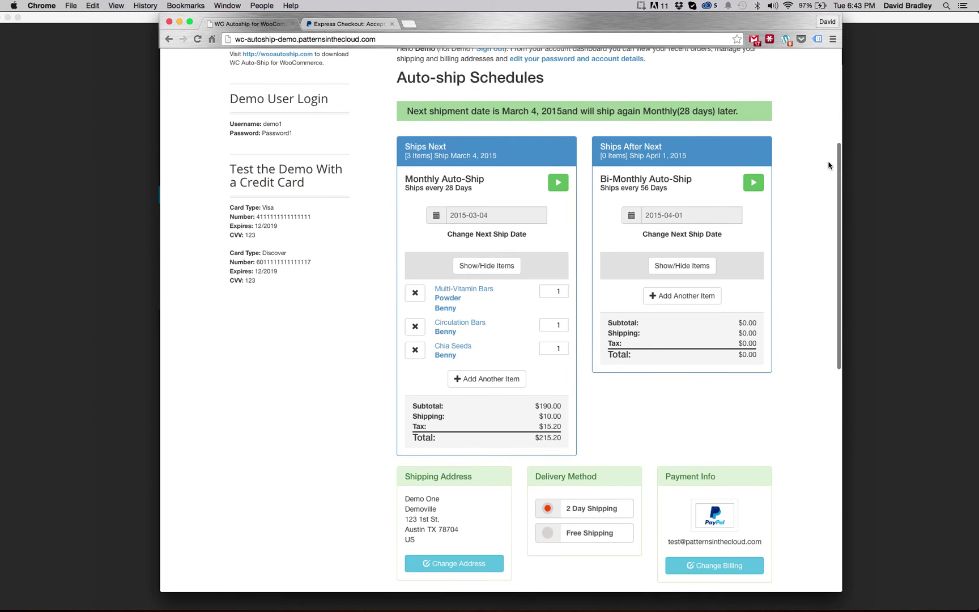
{"action": "scroll", "coordinate": [715, 482], "scroll_direction": "down", "scroll_amount": 2}
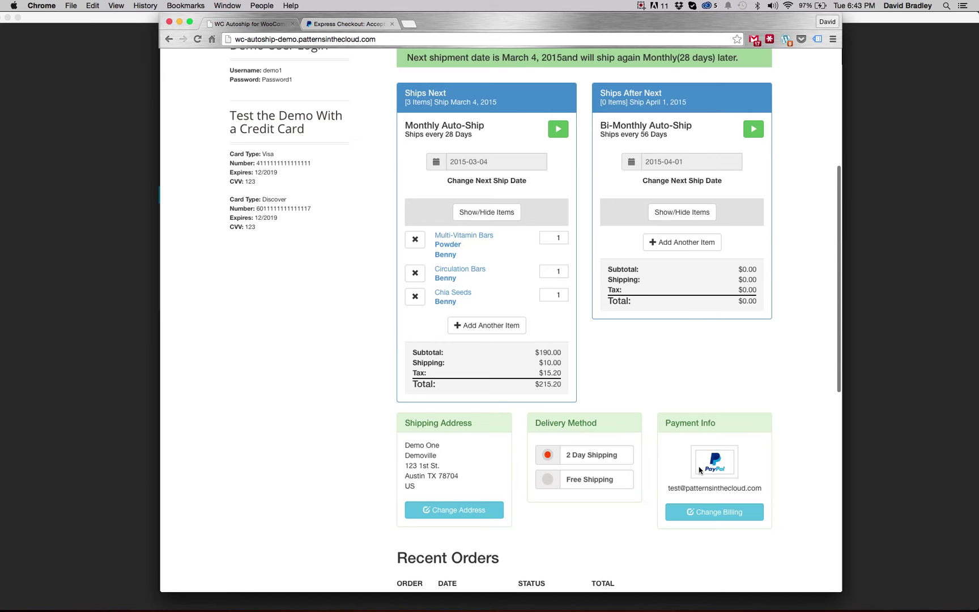
{"action": "scroll", "coordinate": [780, 491], "scroll_direction": "up", "scroll_amount": 1}
{"action": "scroll", "coordinate": [779, 492], "scroll_direction": "up", "scroll_amount": 1}
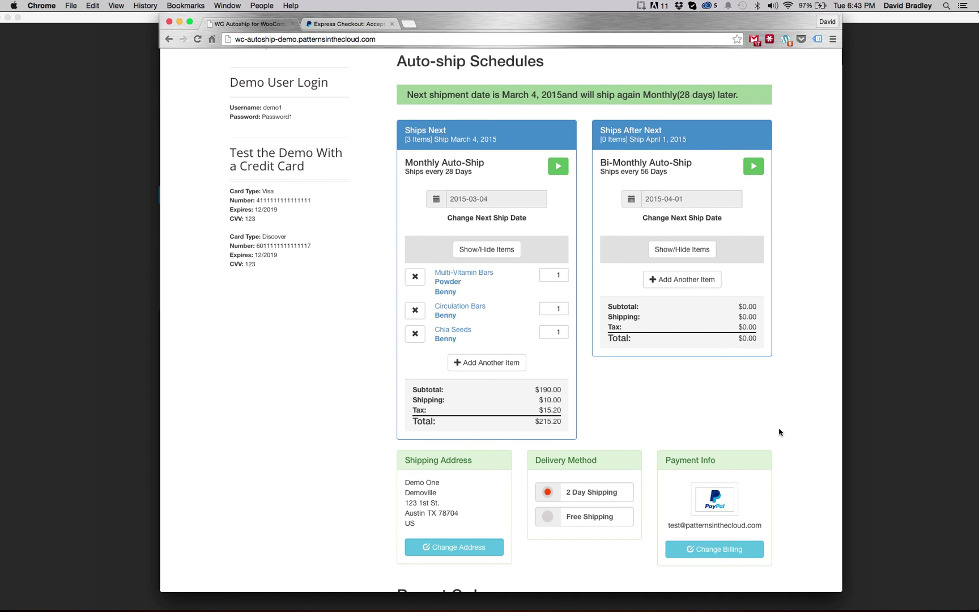
{"action": "scroll", "coordinate": [786, 412], "scroll_direction": "up", "scroll_amount": 2}
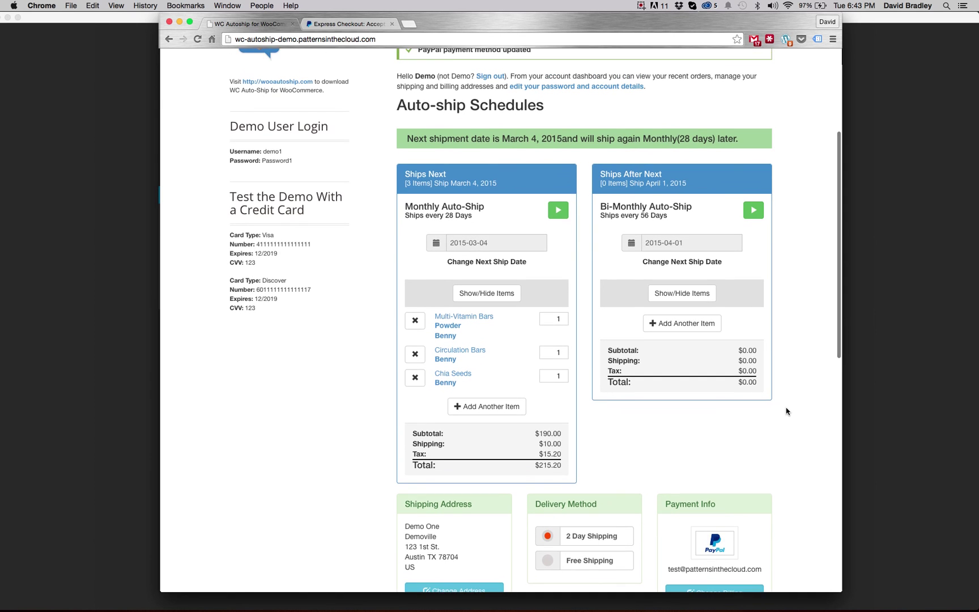
{"action": "scroll", "coordinate": [786, 412], "scroll_direction": "up", "scroll_amount": 2}
{"action": "scroll", "coordinate": [786, 411], "scroll_direction": "up", "scroll_amount": 1}
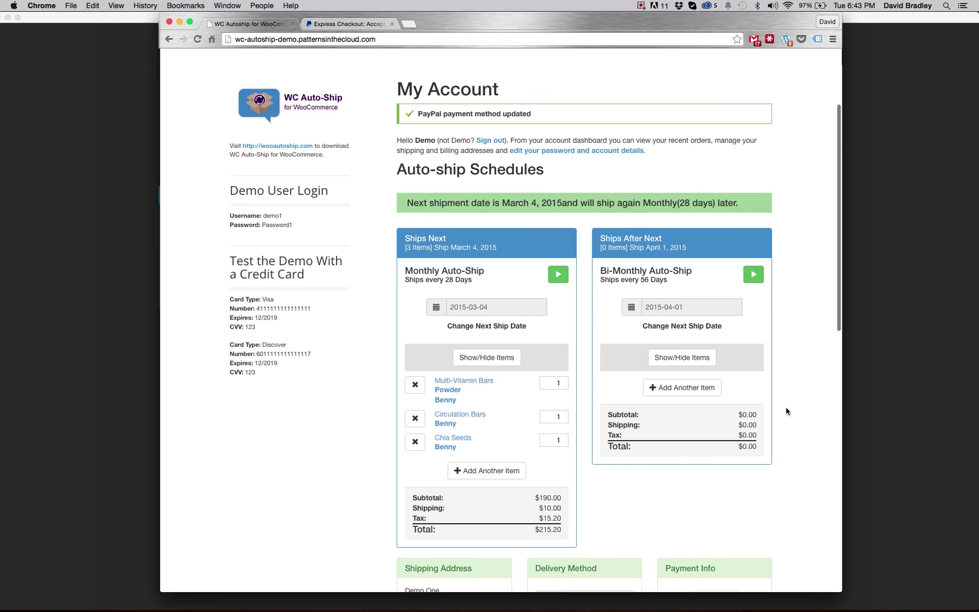
{"action": "scroll", "coordinate": [786, 411], "scroll_direction": "up", "scroll_amount": 4}
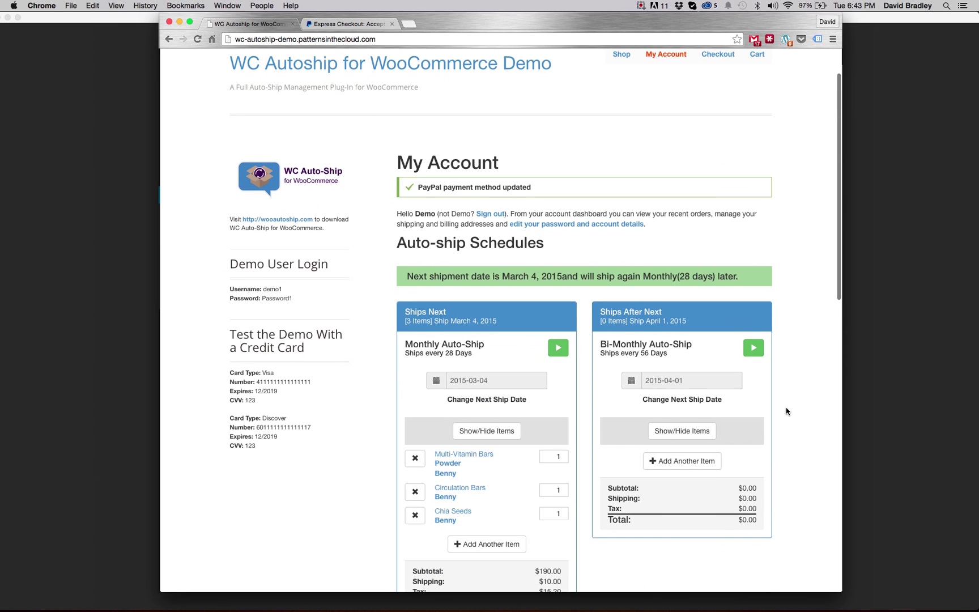
{"action": "scroll", "coordinate": [786, 412], "scroll_direction": "up", "scroll_amount": 2}
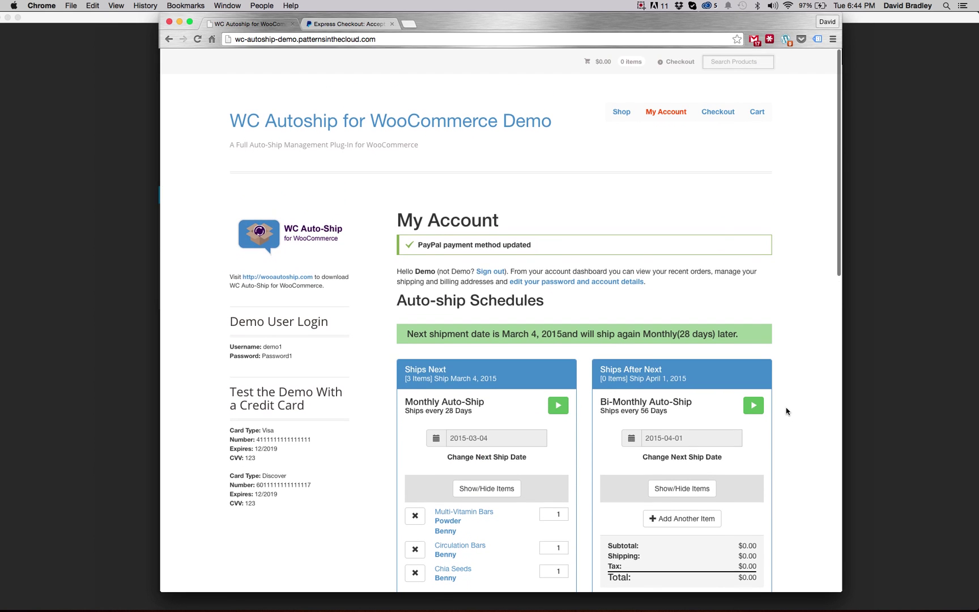